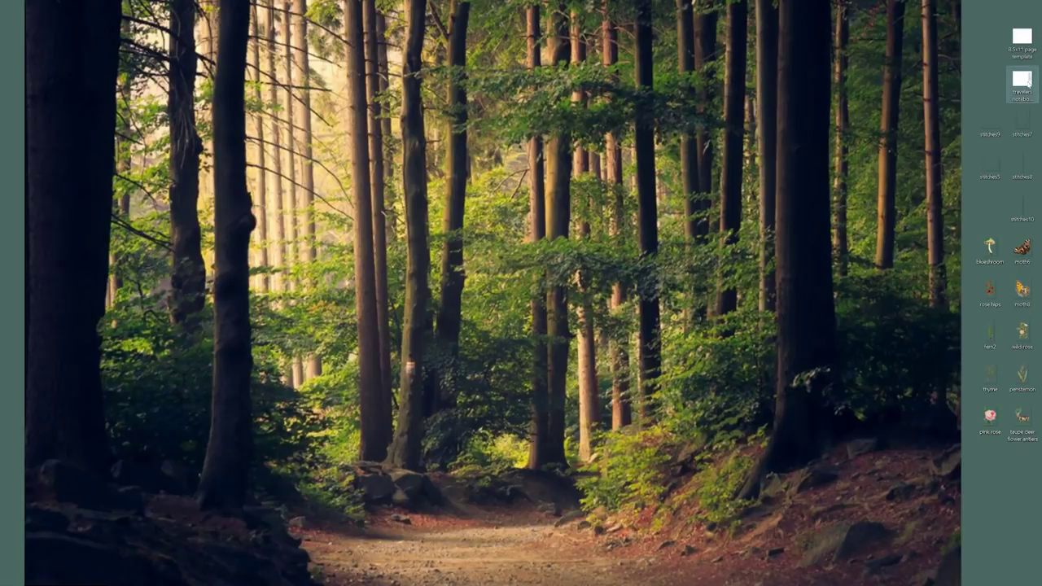
- Open the traveler's notebook page template from the desktop for editing in Paint 3D
right_click(1016, 86)
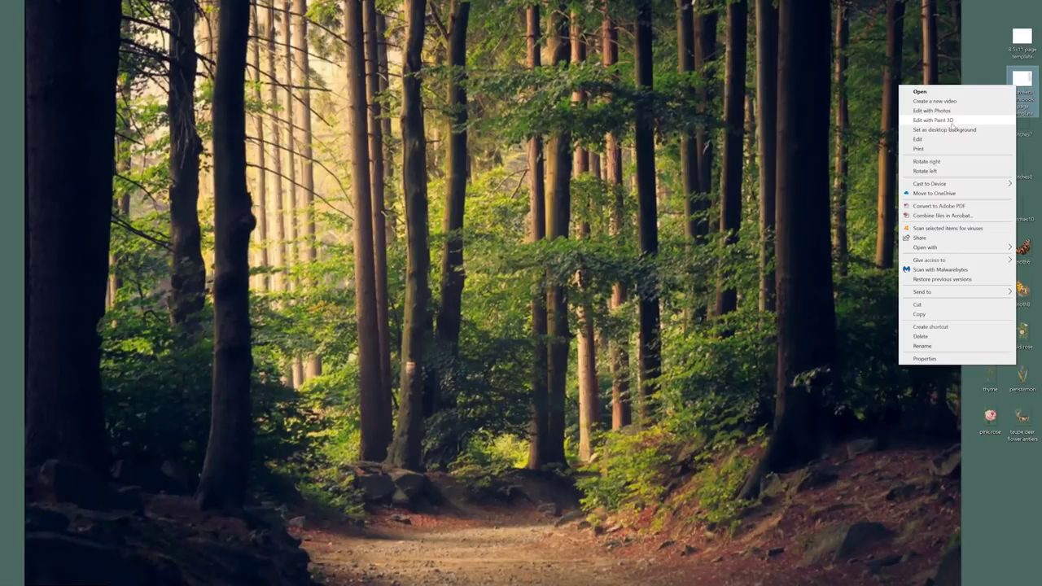
mouse_move(917, 248)
left_click(936, 120)
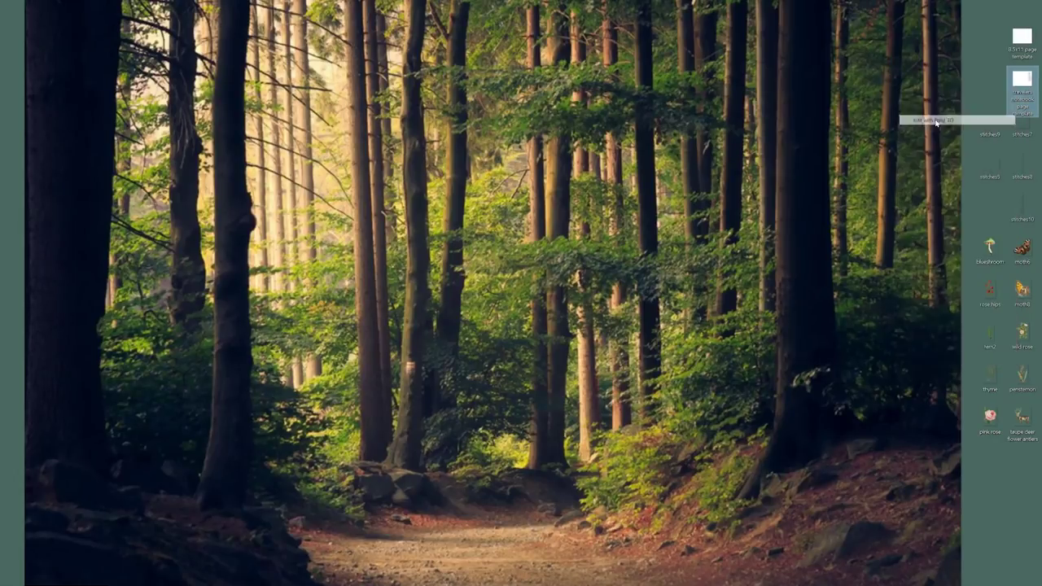
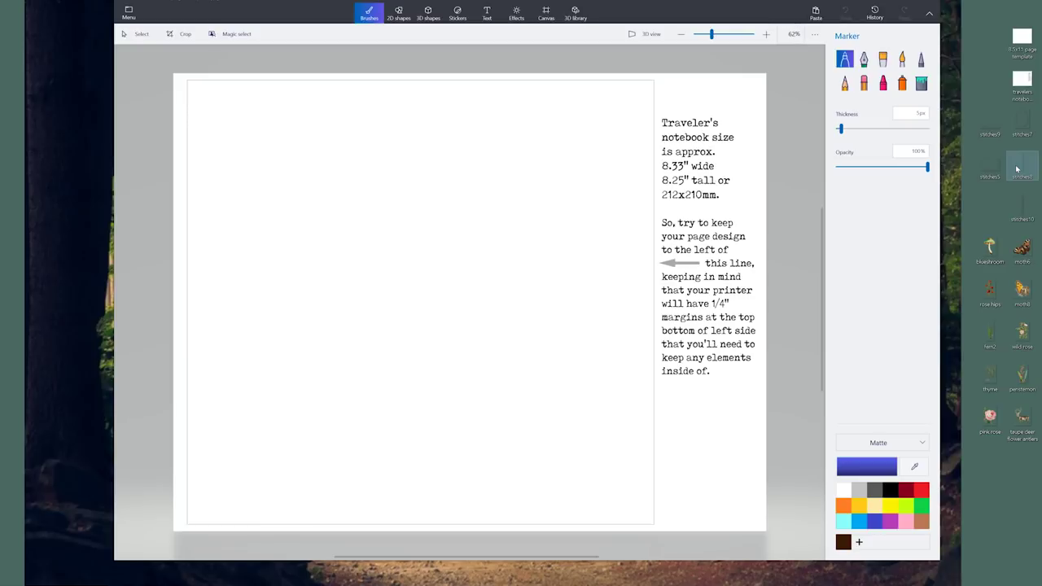
- Add the vertical dashed stitch image, resize it to about 144 by 2304 px, and place it along the page frame's right edge
mouse_move(1016, 168)
left_mouse_down()
mouse_move(996, 197)
mouse_move(825, 233)
mouse_move(550, 248)
left_mouse_up()
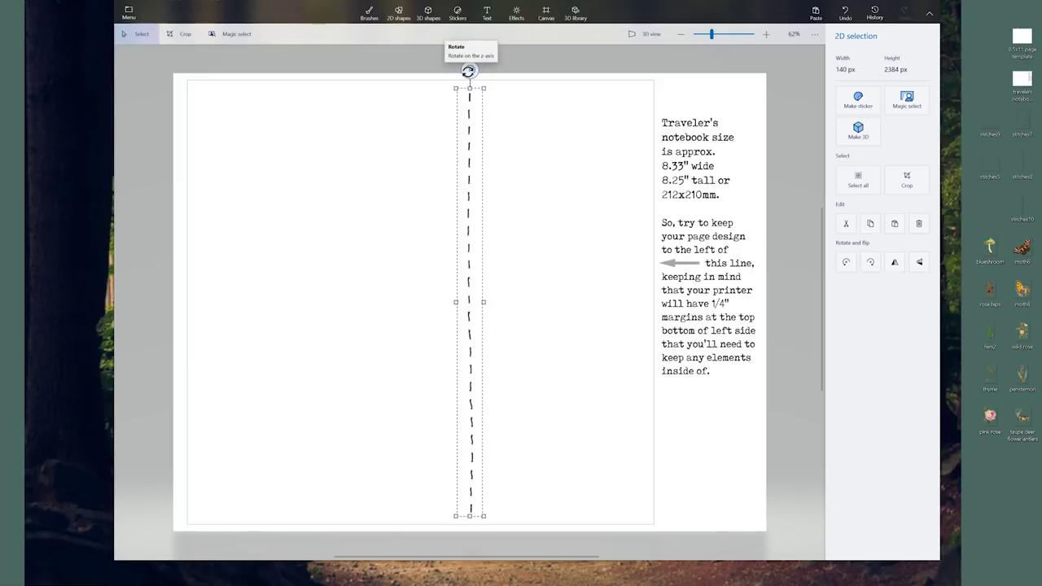
left_click_drag(469, 72, 472, 135)
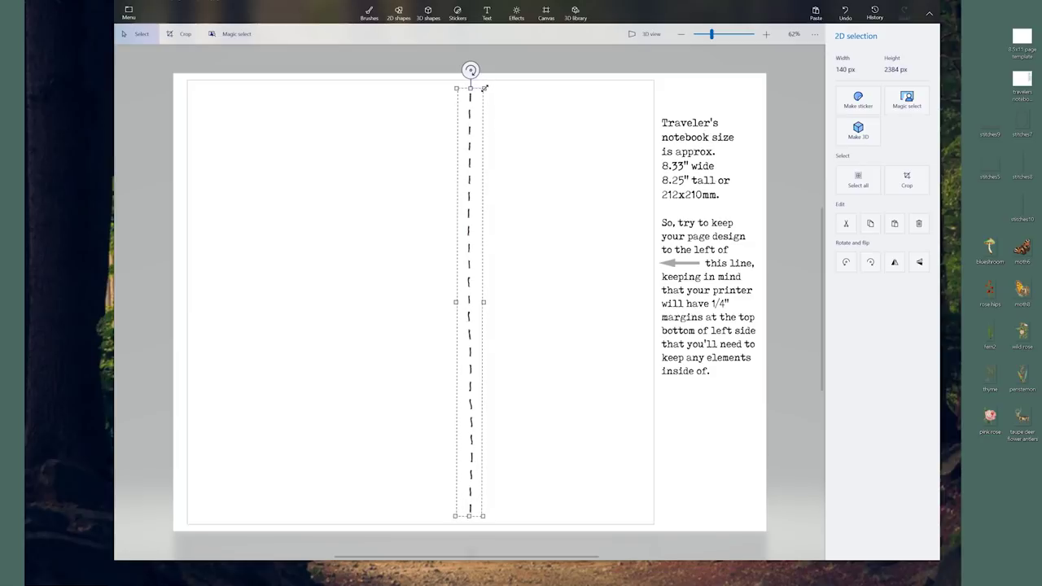
left_click_drag(484, 87, 626, 104)
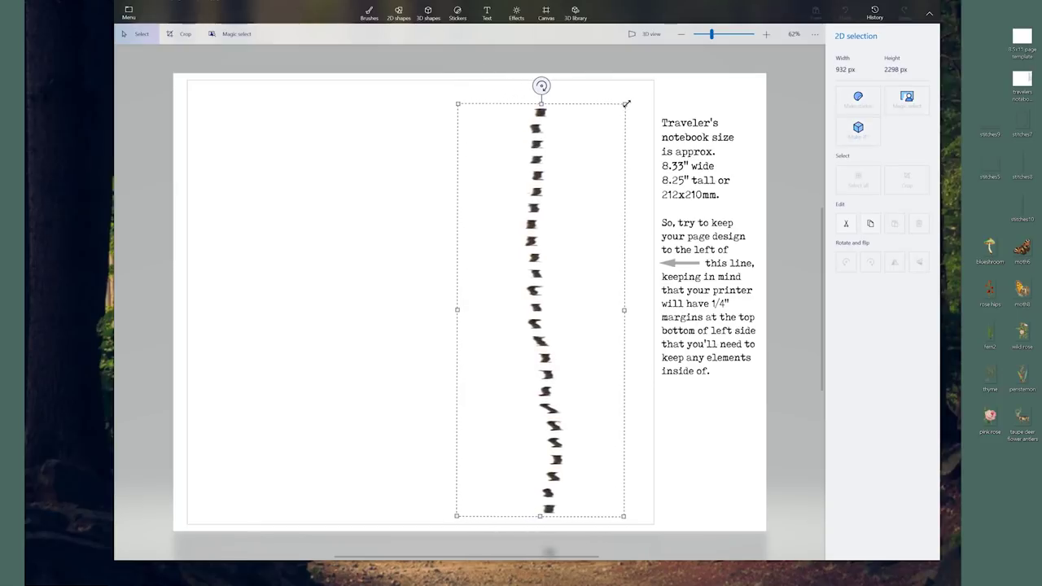
left_click_drag(626, 104, 485, 103)
left_click_drag(470, 145, 644, 138)
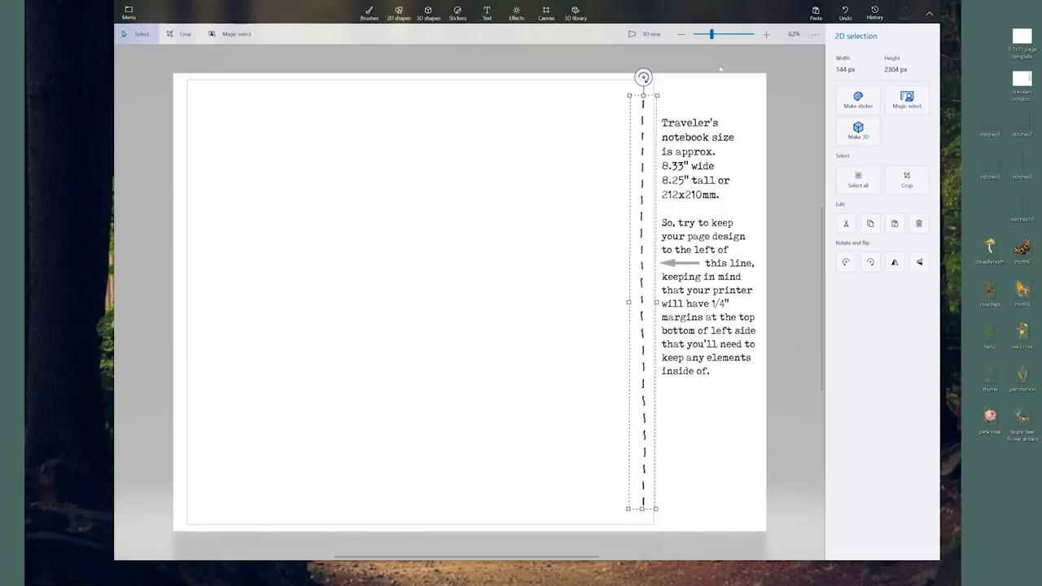
left_click(368, 12)
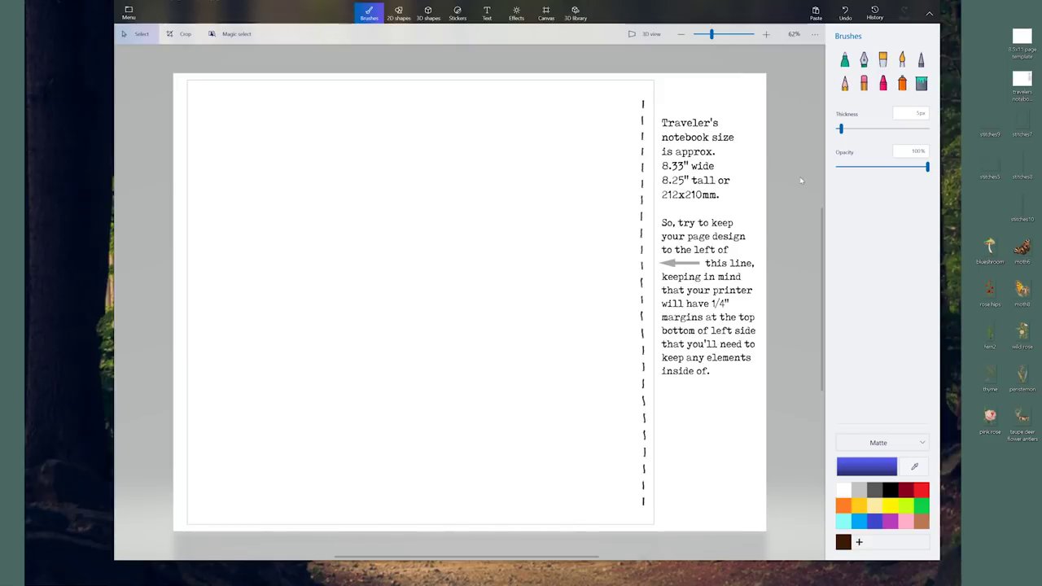
- Undo and redo the stitch line's placement, and reselect the stitching with a selection box without altering it
left_click(846, 13)
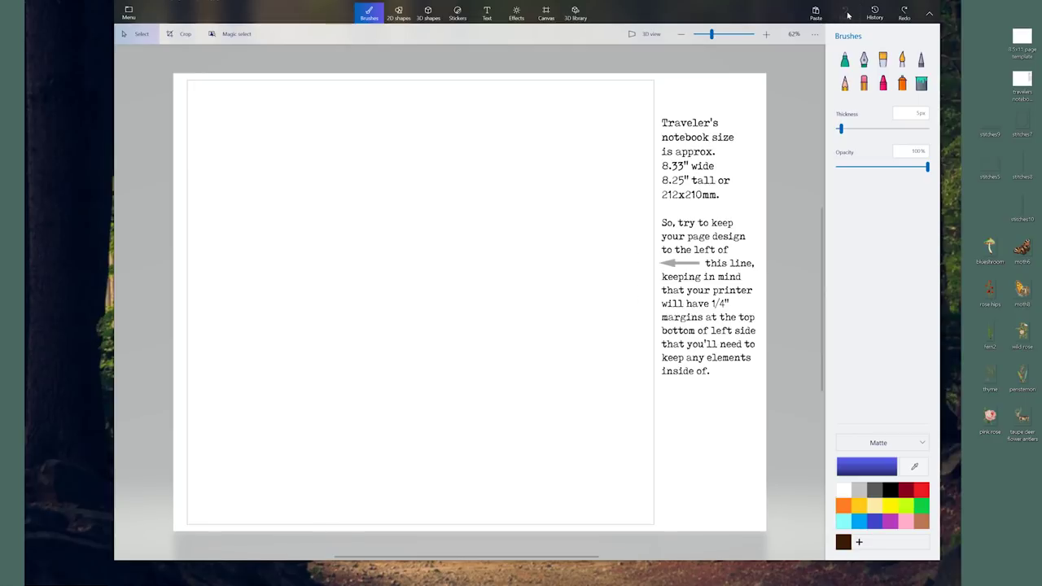
left_click(904, 14)
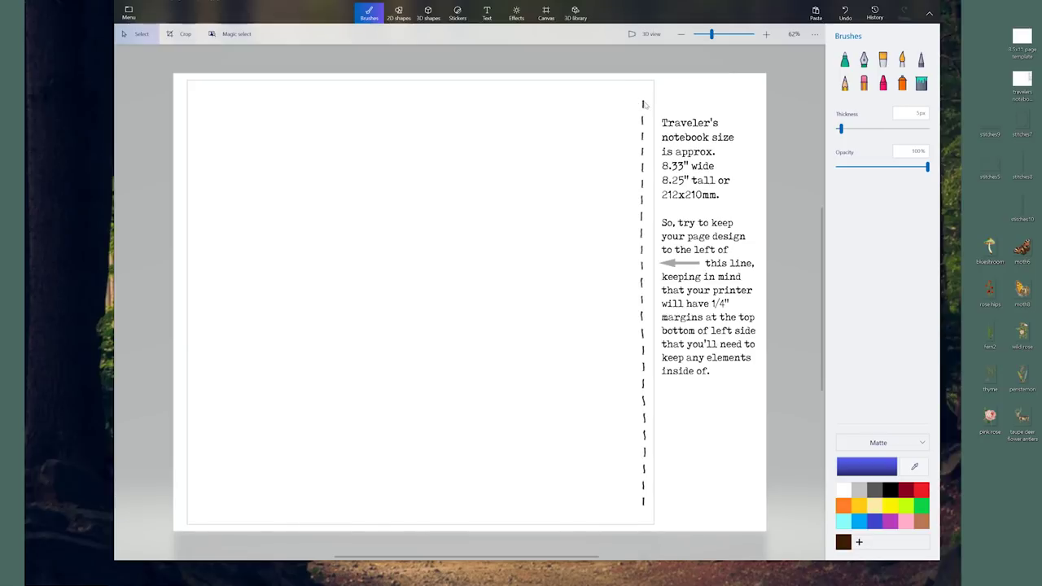
left_click_drag(629, 97, 653, 517)
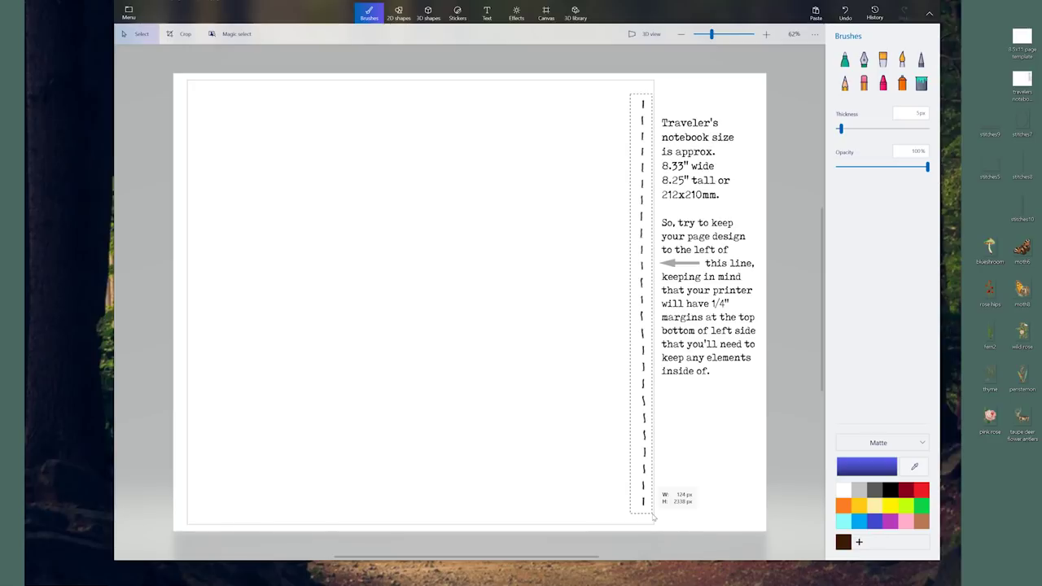
left_click_drag(653, 518, 654, 516)
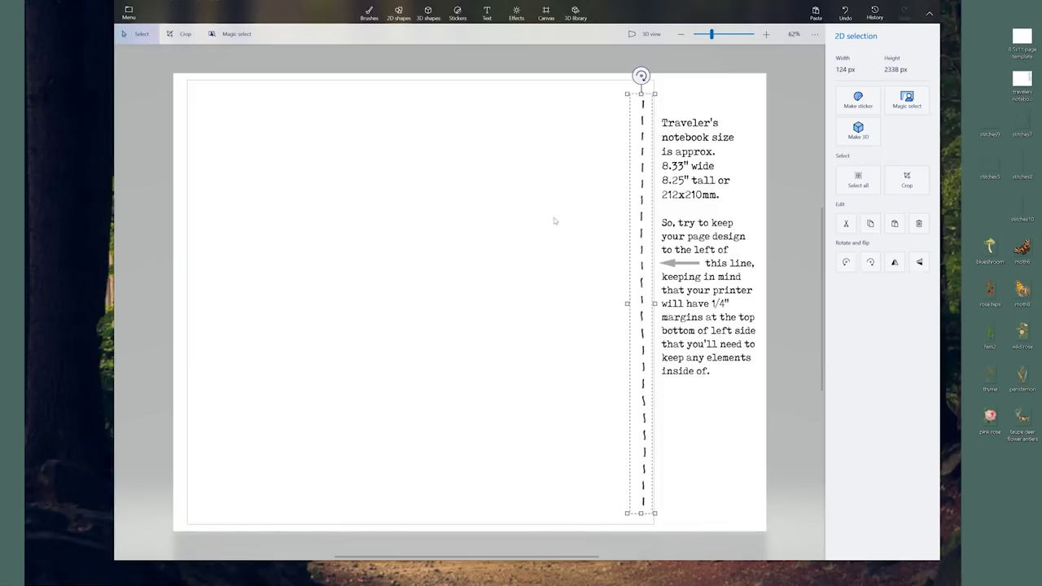
key("b")
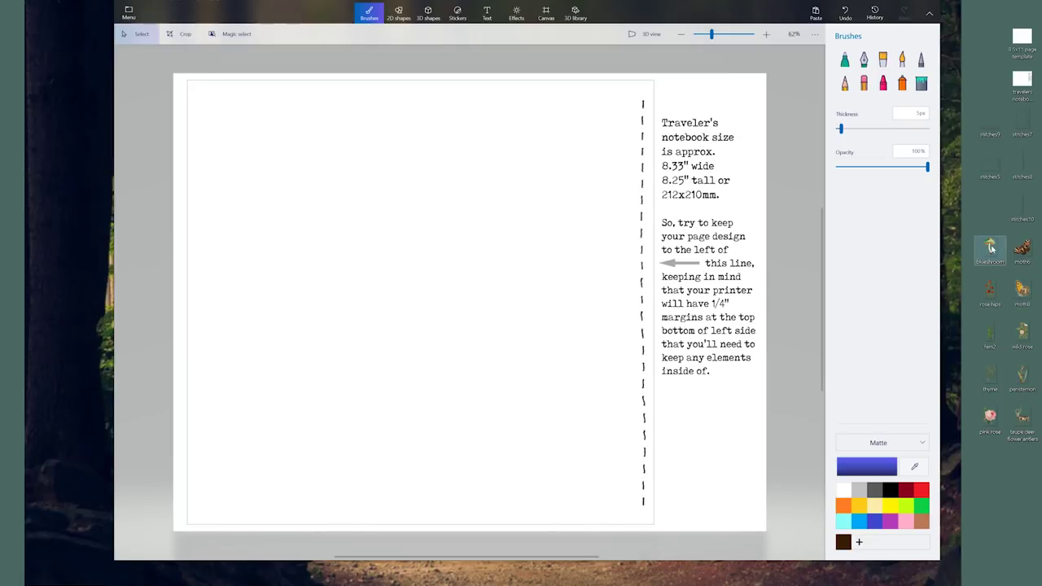
- Add the green mushroom image, shrink it to about 508 by 743 px, and place it in the page frame's lower-left corner
mouse_move(989, 249)
left_mouse_down()
mouse_move(814, 317)
mouse_move(301, 439)
mouse_move(268, 460)
left_mouse_up()
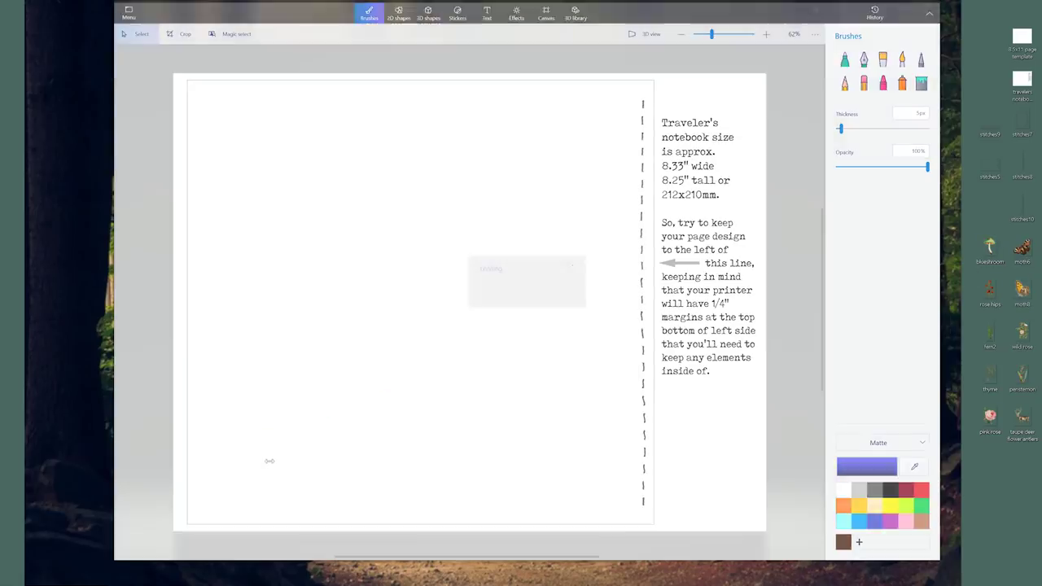
left_click_drag(478, 252, 304, 321)
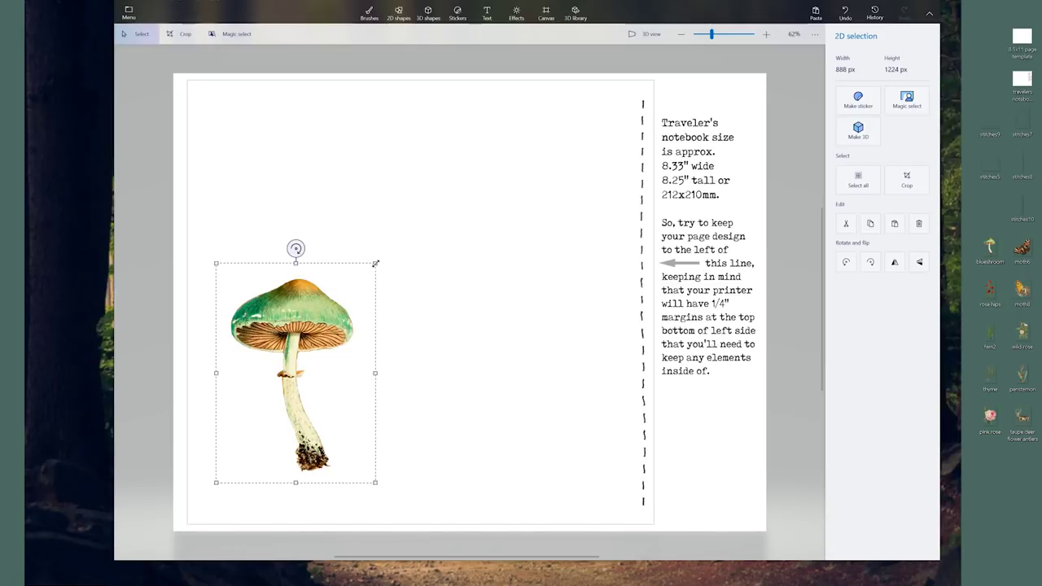
left_click_drag(374, 264, 243, 424)
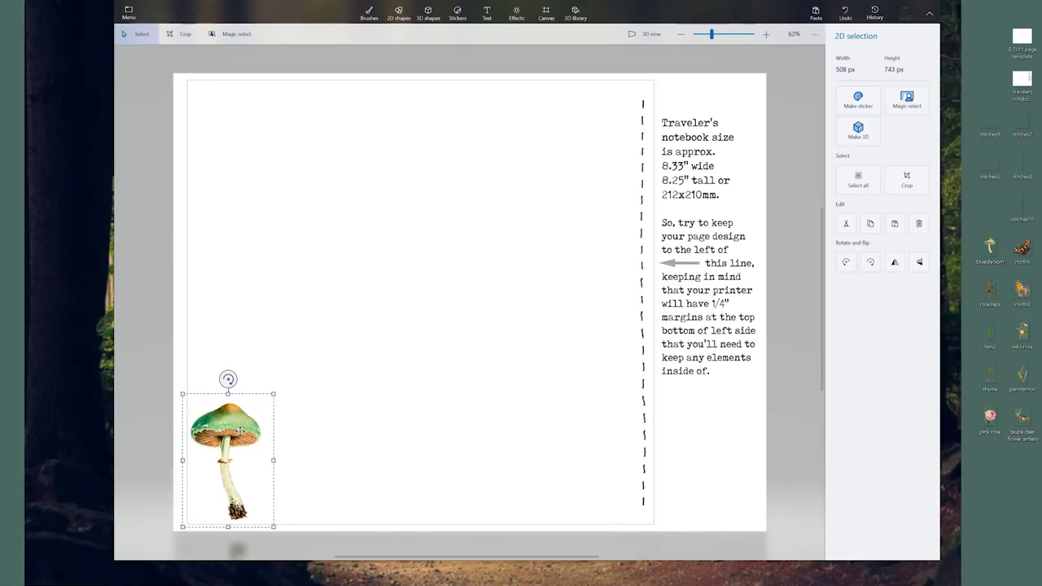
key("b")
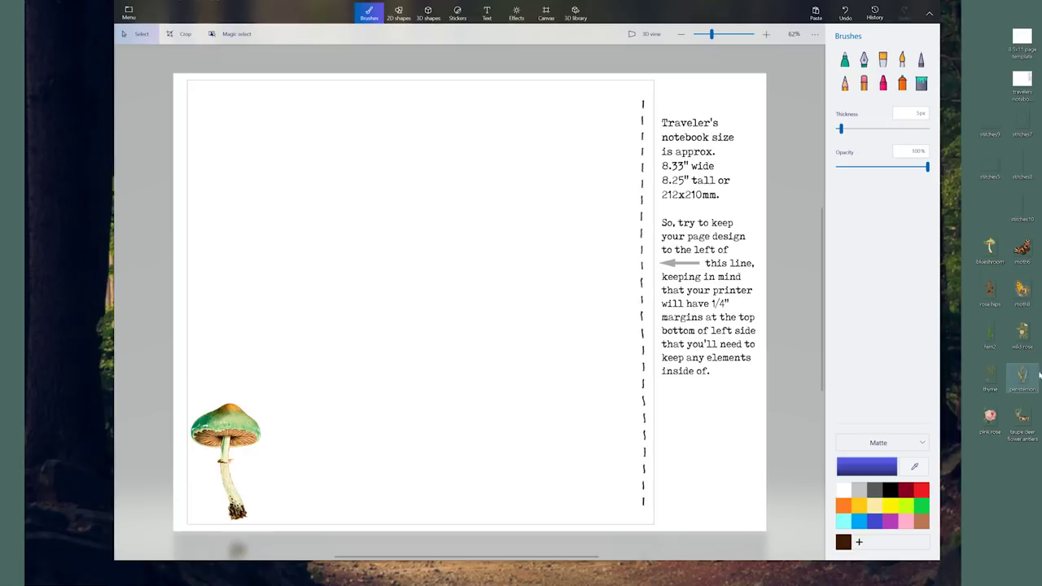
- Add the brown moth image with eyespots, shrink it to about 275 by 236 px, and place it on the mushroom cap
mouse_move(1022, 251)
left_mouse_down()
mouse_move(495, 376)
mouse_move(374, 373)
mouse_move(367, 362)
left_mouse_up()
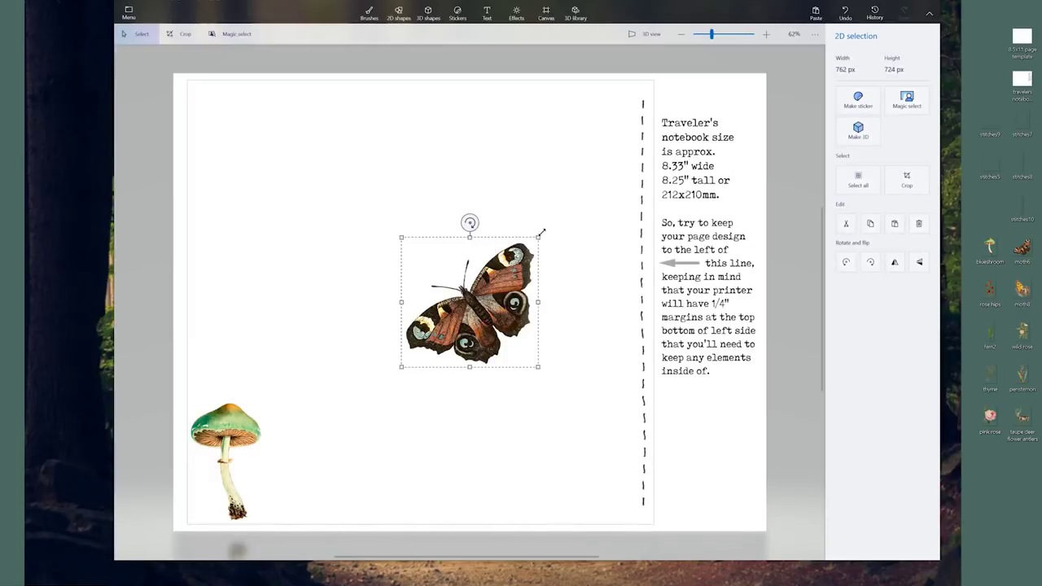
left_click_drag(523, 250, 263, 403)
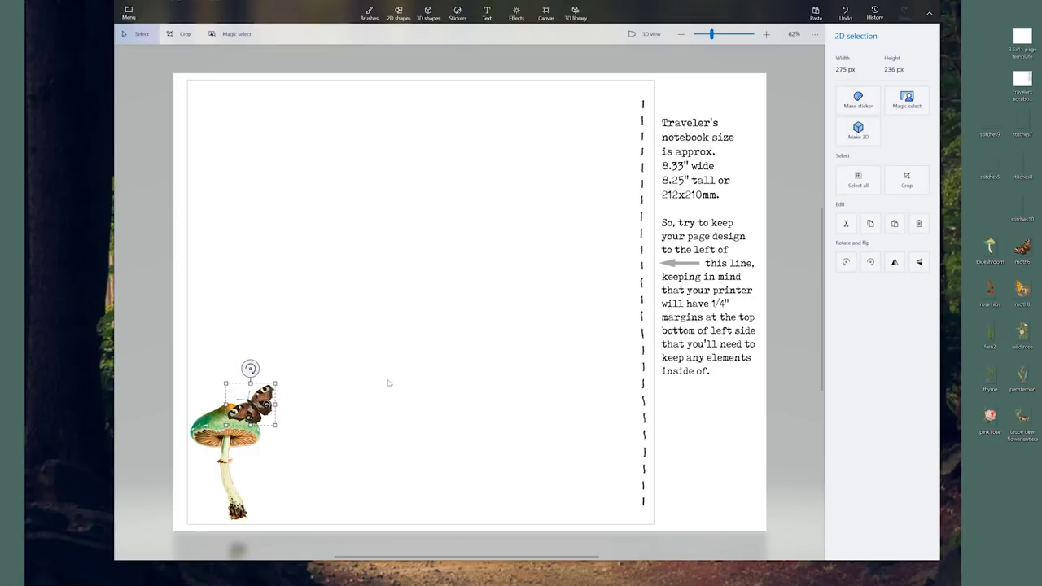
key("b")
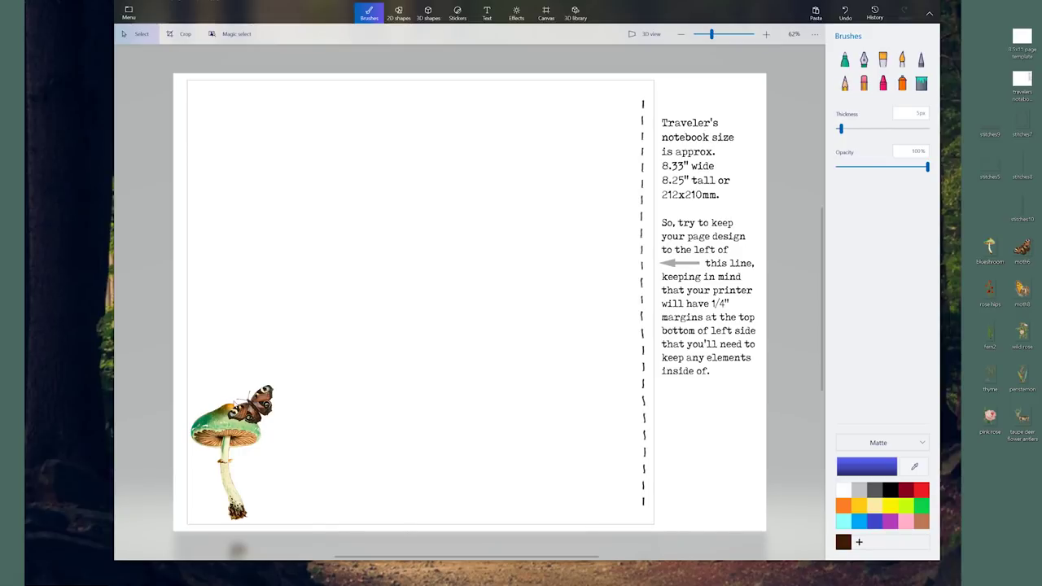
- Add a second copy of the brown moth, rotate it clockwise, shrink it to about 220 by 211 px, and place it above the mushroom
left_click_drag(1022, 248, 477, 269)
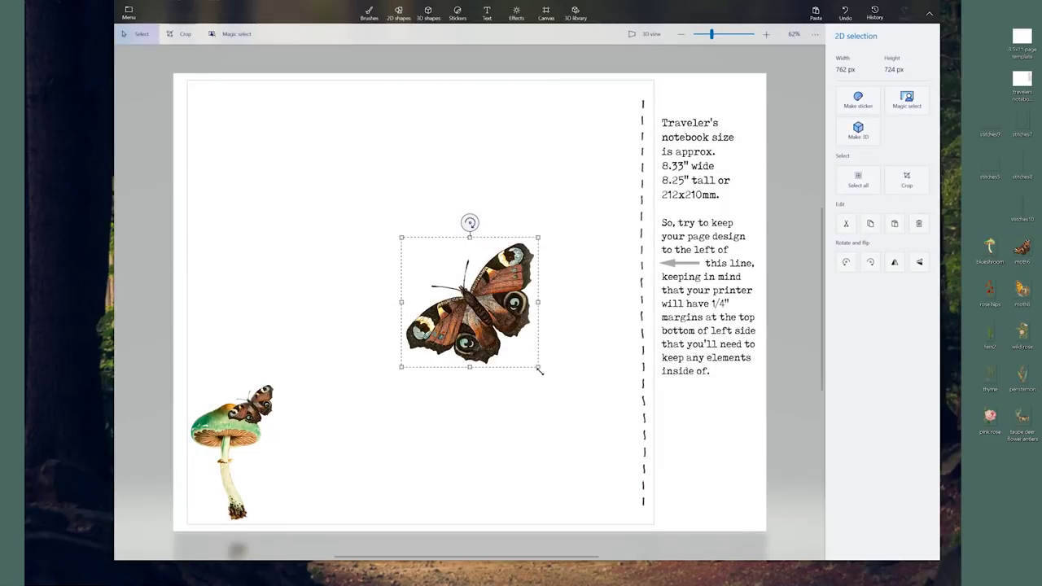
left_click_drag(469, 221, 537, 258)
left_click_drag(563, 315, 264, 351)
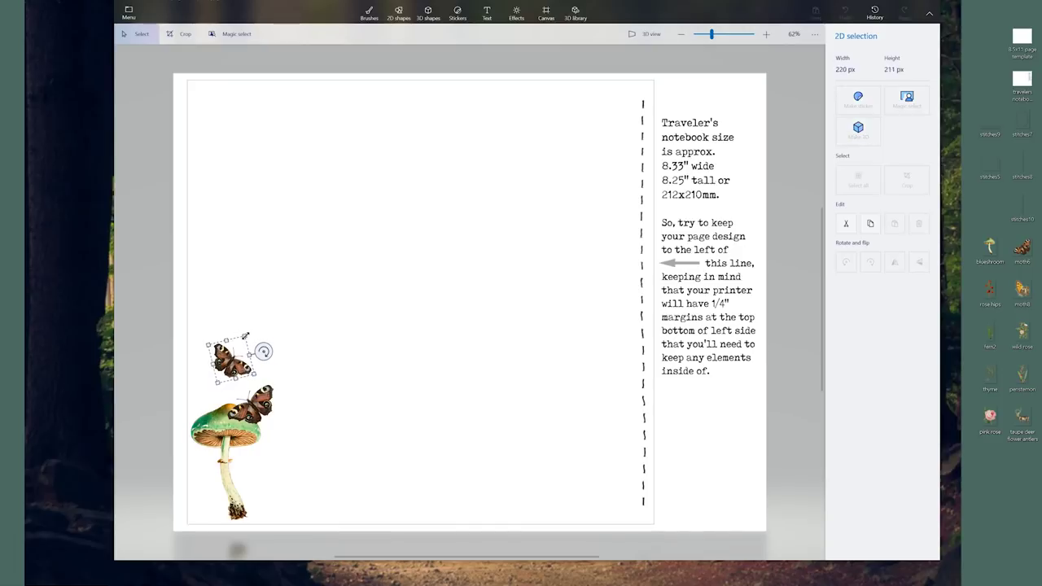
key("b")
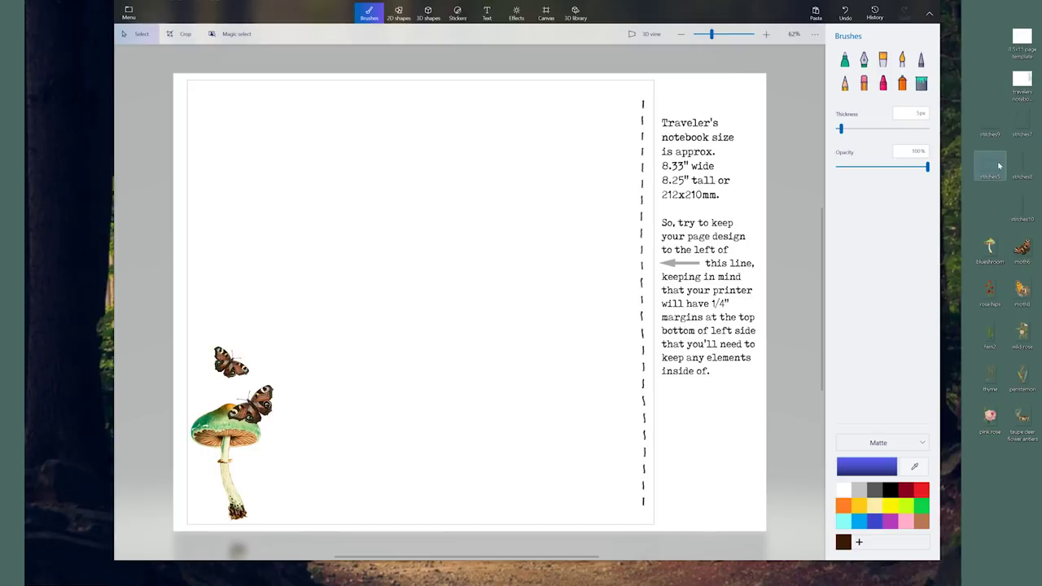
- Add the stitched rectangle from stitches5, resize it to about 1185 by 739 px, and position it around the mushroom in the lower-left corner
left_click_drag(996, 167, 421, 358)
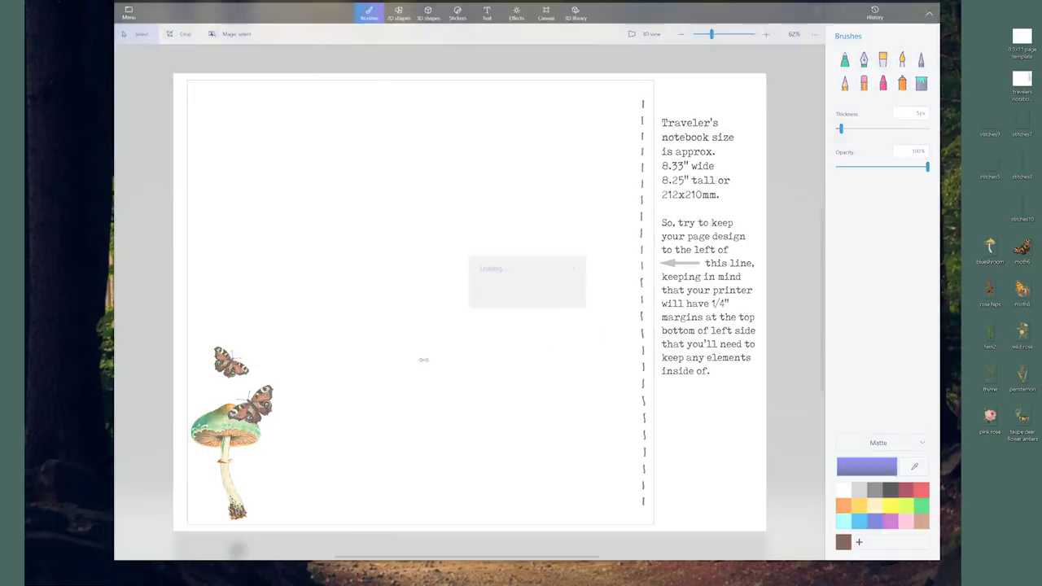
left_click_drag(537, 315, 384, 441)
left_click_drag(453, 338, 387, 395)
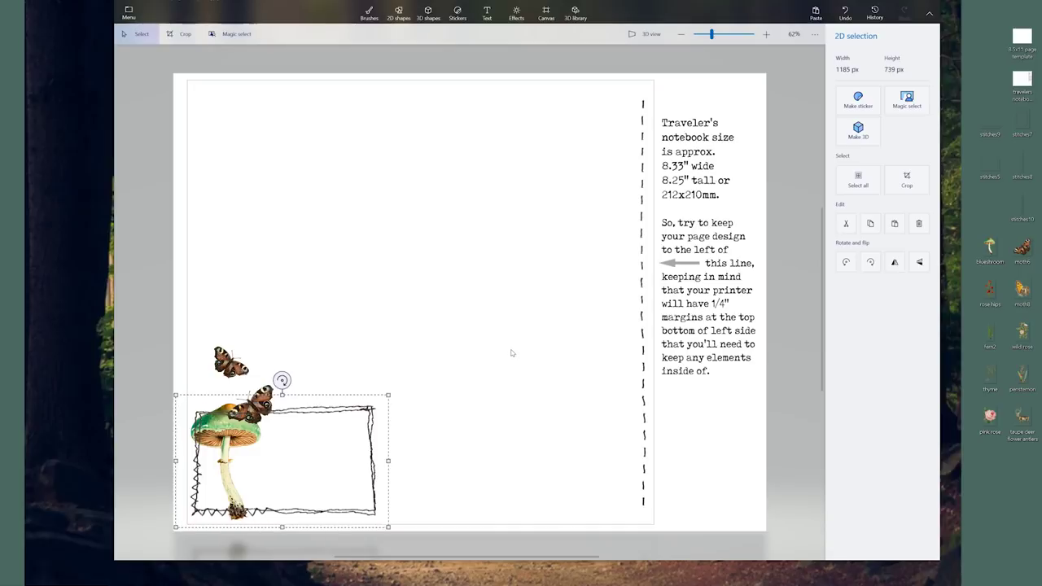
key("b")
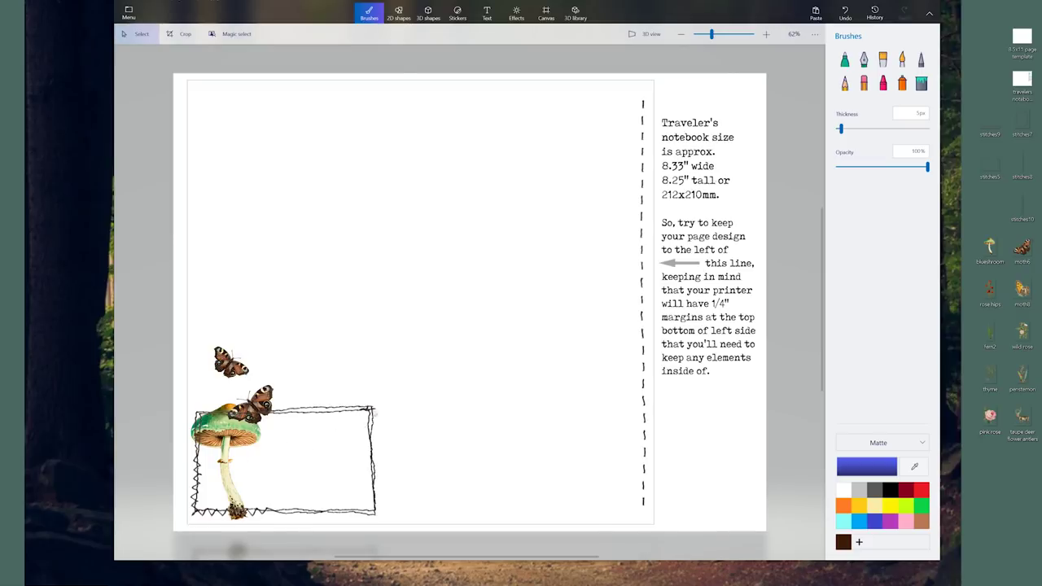
- Set up 2D text with the Simplicity font at size 48
left_click(487, 13)
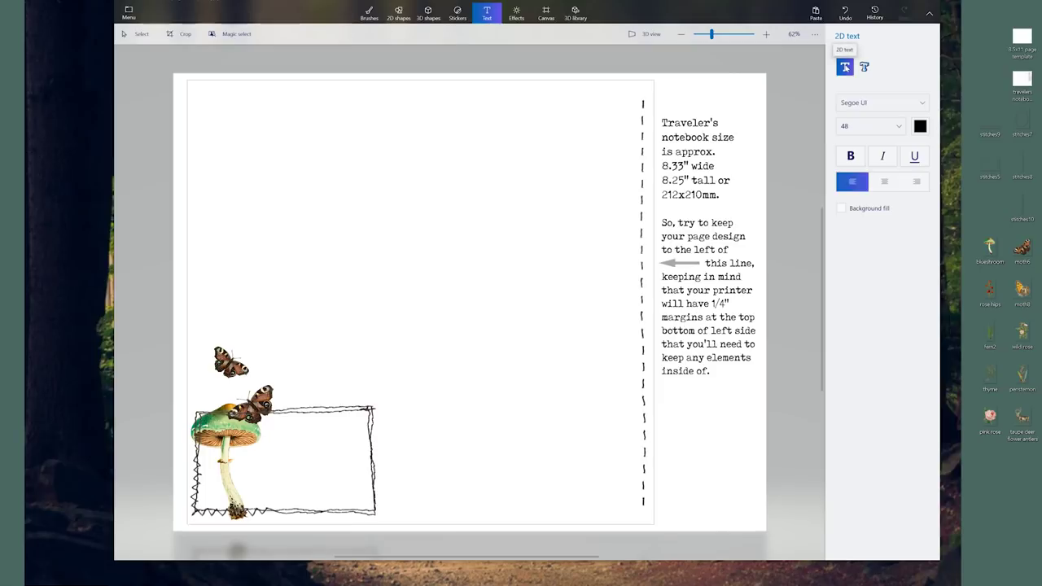
left_click(864, 104)
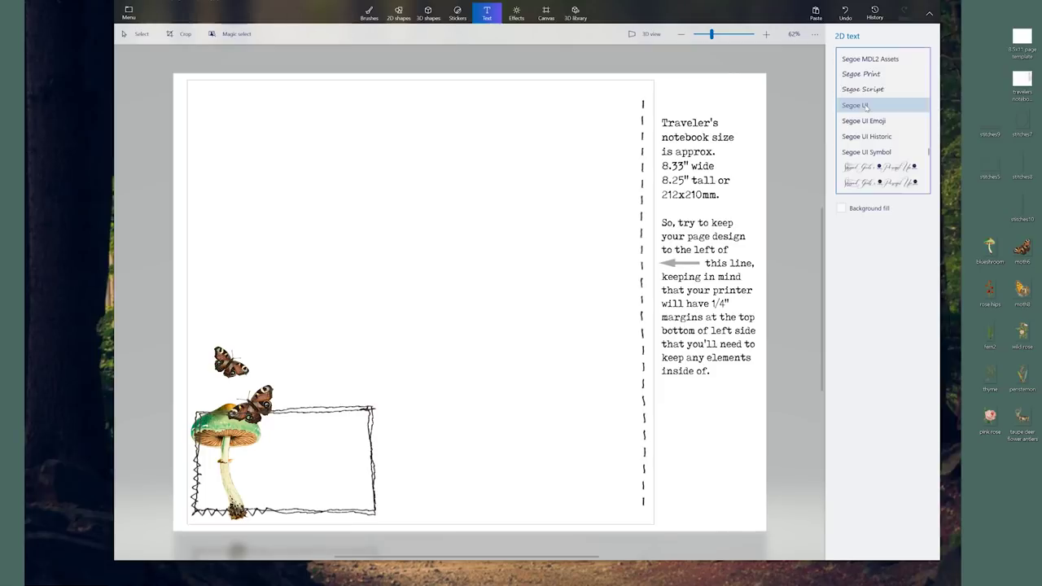
scroll(869, 106, "up", 6)
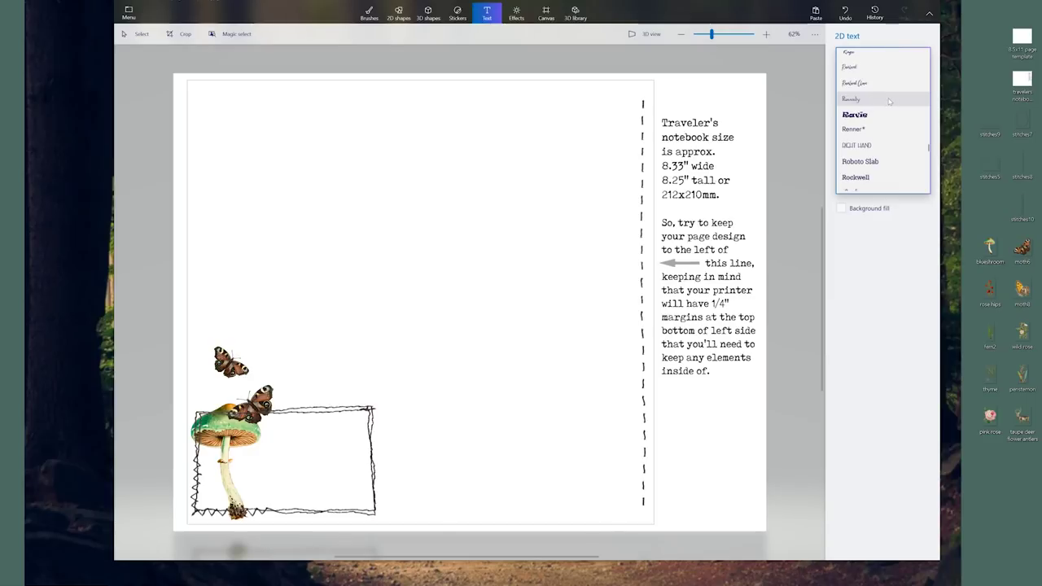
scroll(889, 103, "down", 8)
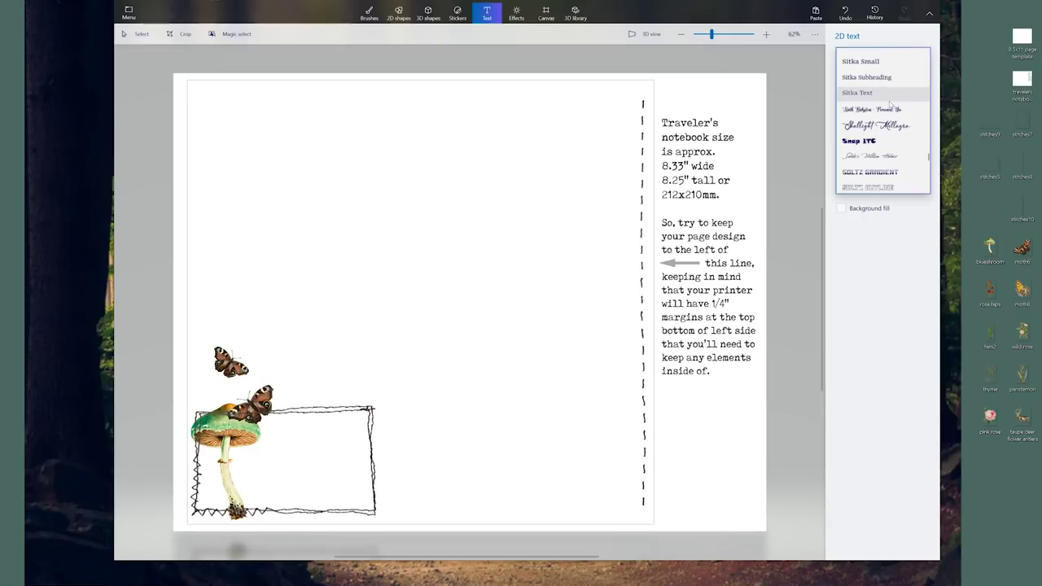
scroll(889, 103, "up", 3)
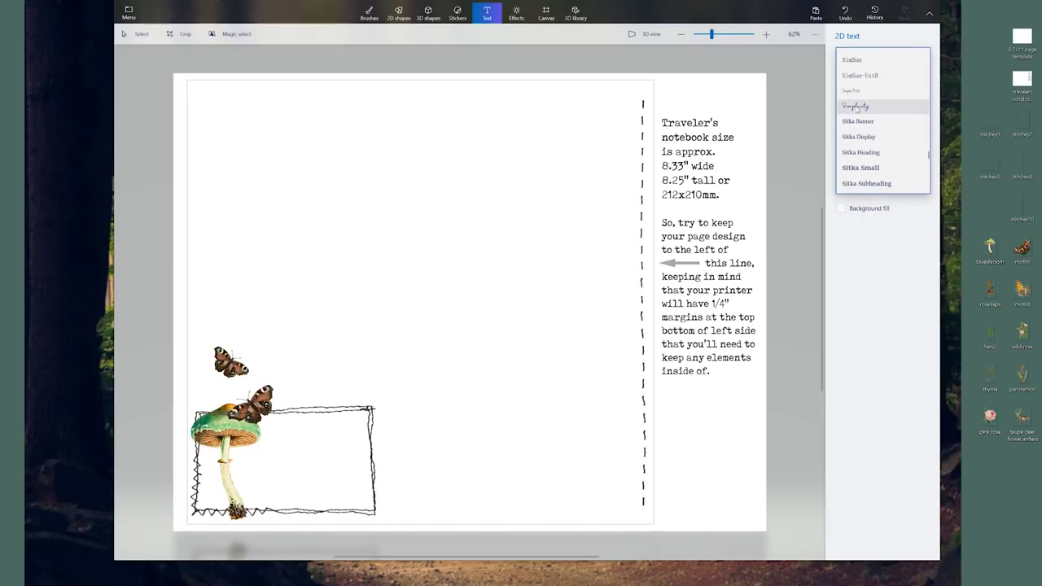
left_click(856, 107)
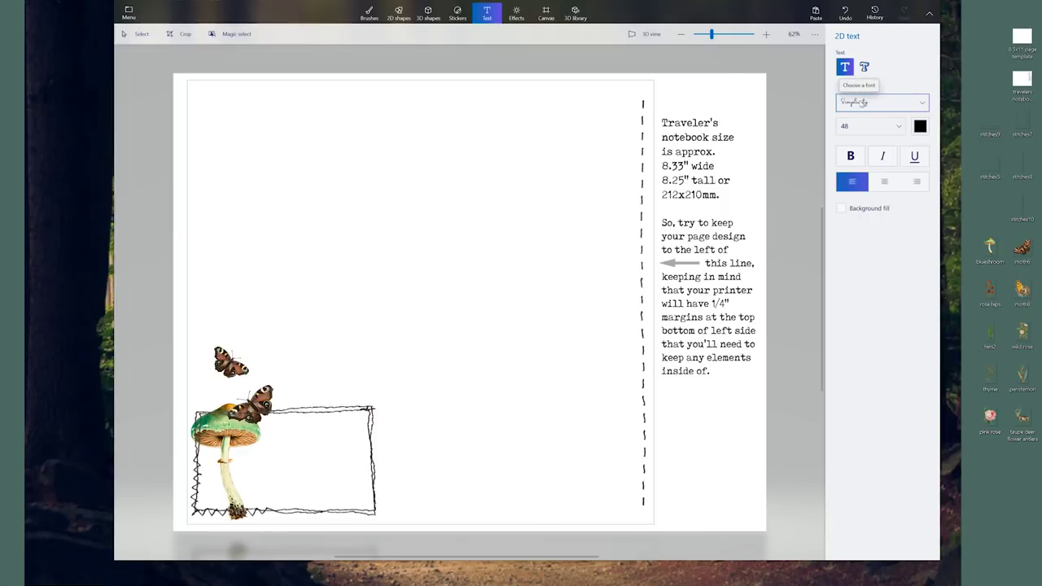
left_click(869, 126)
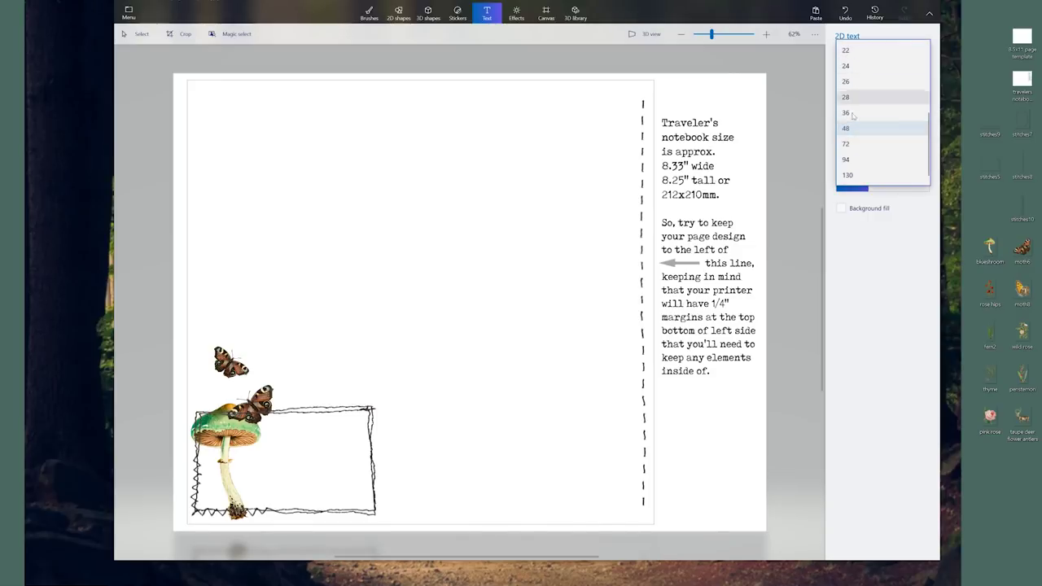
left_click(852, 128)
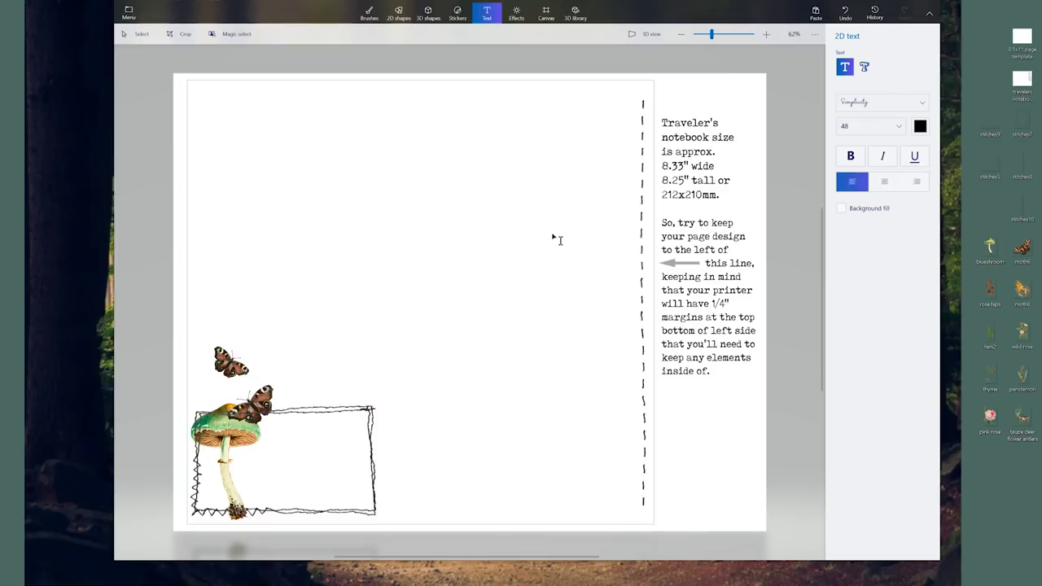
- Add a text box inside the stitched rectangle beside the mushroom, reading "Mushrooms", "and moths", "and bugs.", "oh my!" on four lines
left_click(272, 430)
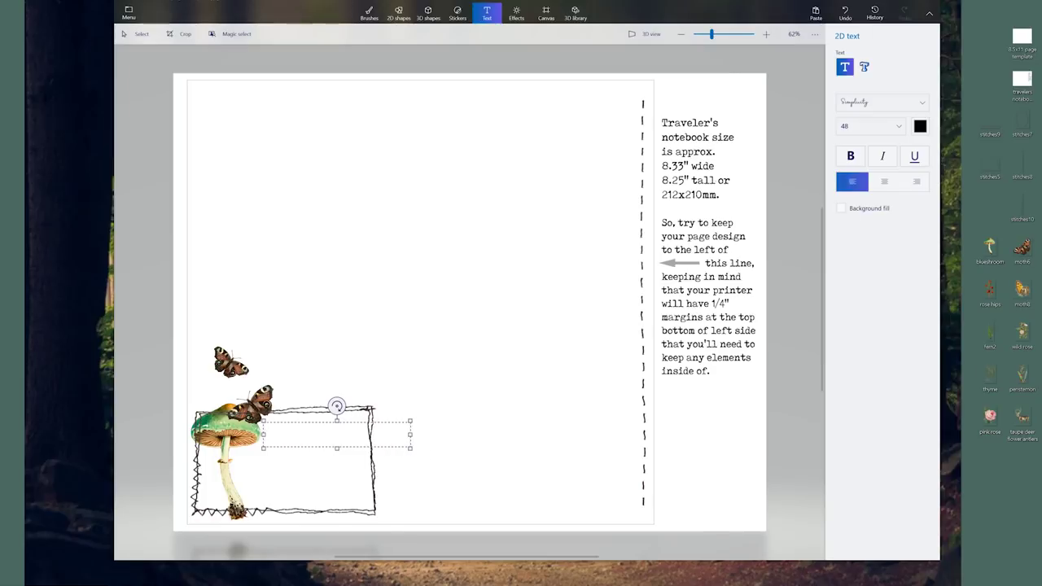
left_click_drag(411, 448, 359, 463)
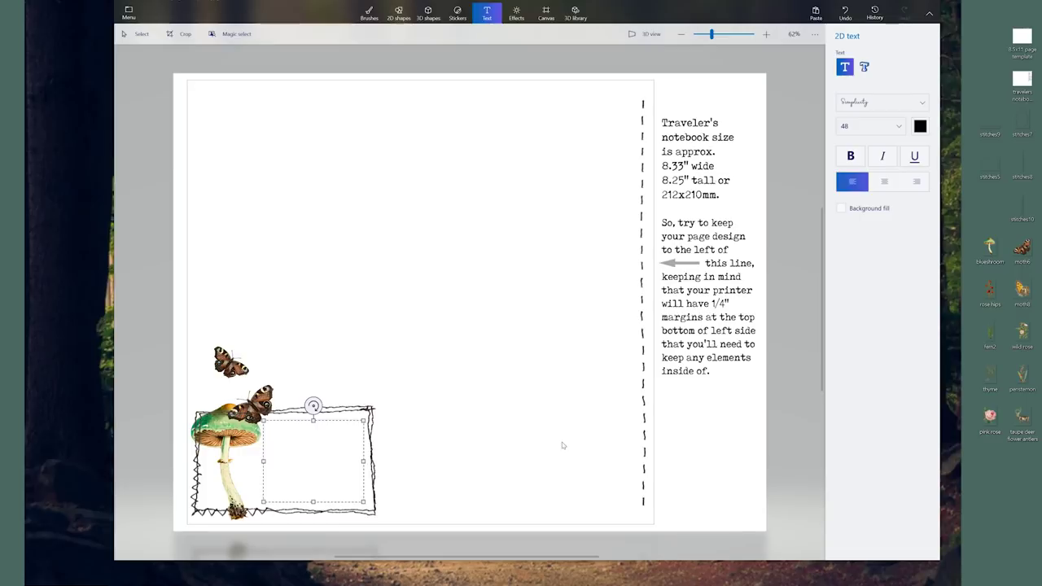
type("Mushrooms")
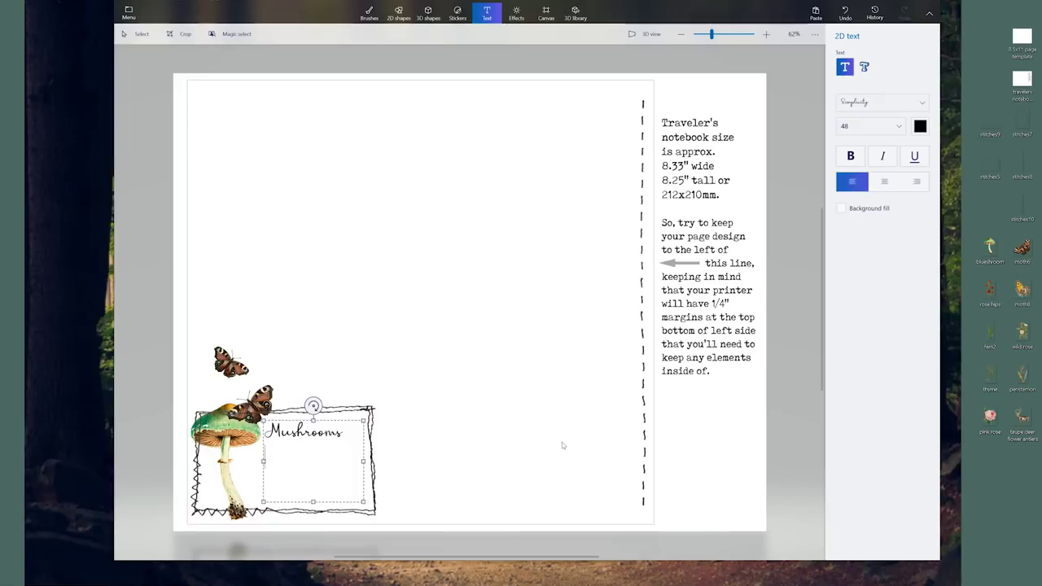
key("Return")
type("and moths")
key("Return")
type("and bugs.")
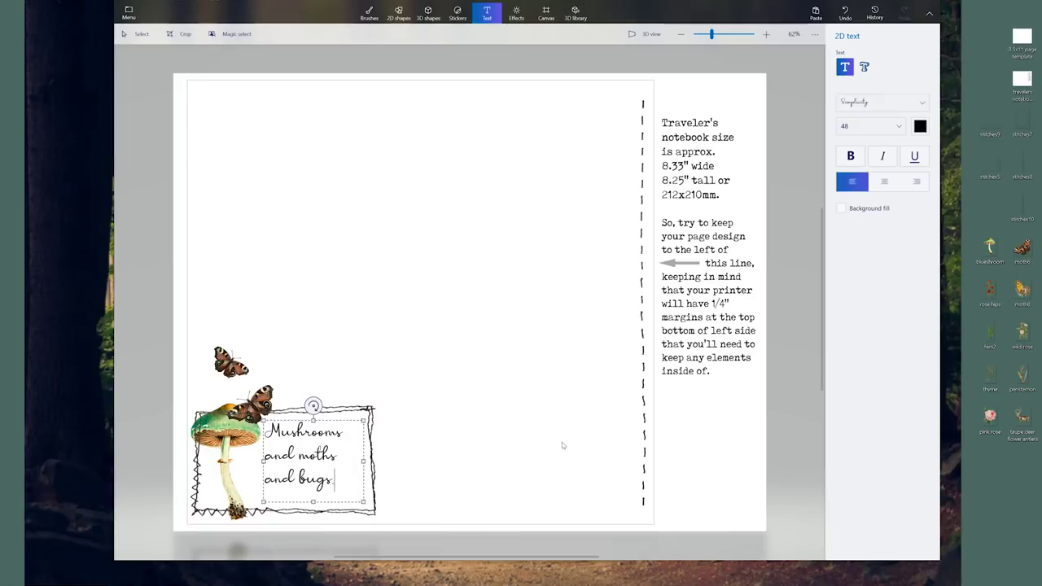
key("Return")
type("oh m")
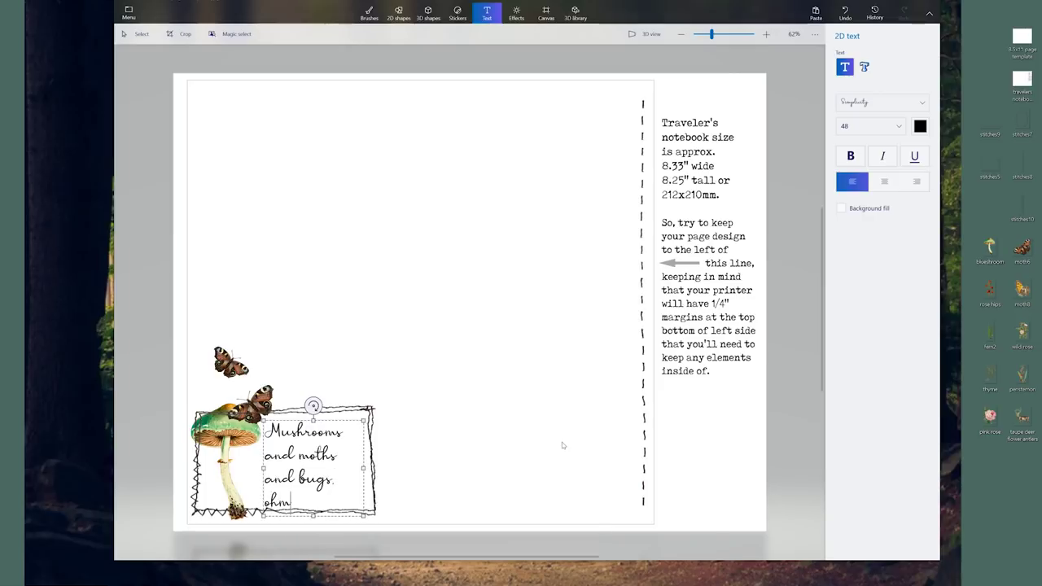
type("y!")
- Adjust the text box's position and size so all four lines fit inside the stitched rectangle
left_click(335, 455)
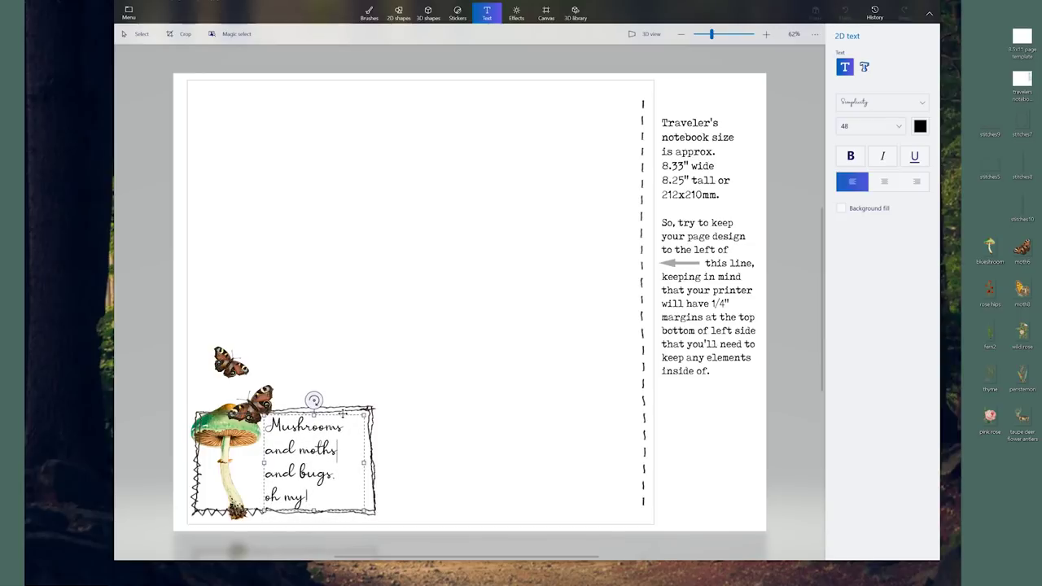
left_click_drag(344, 413, 346, 412)
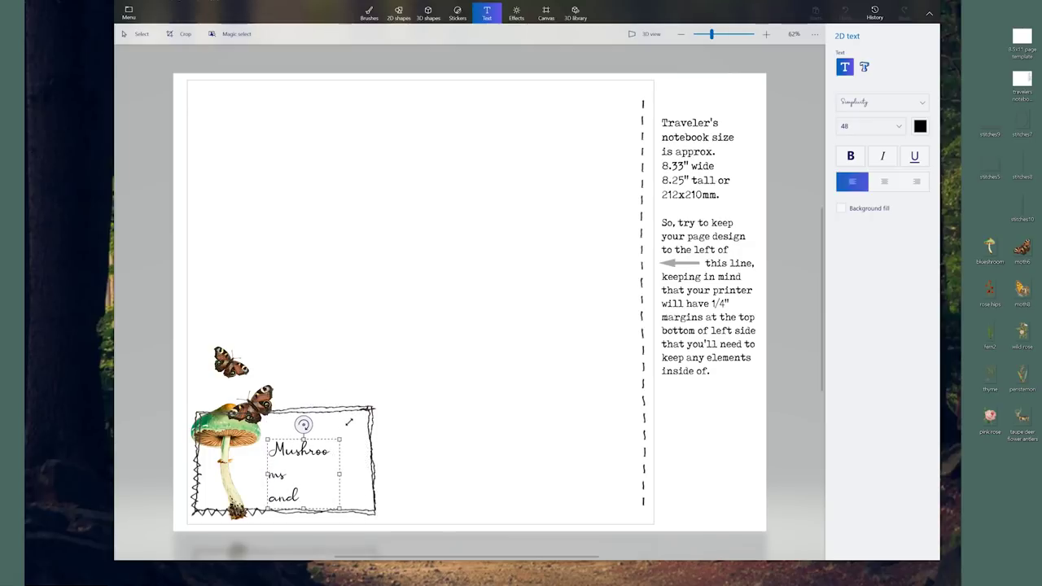
left_click_drag(347, 412, 347, 410)
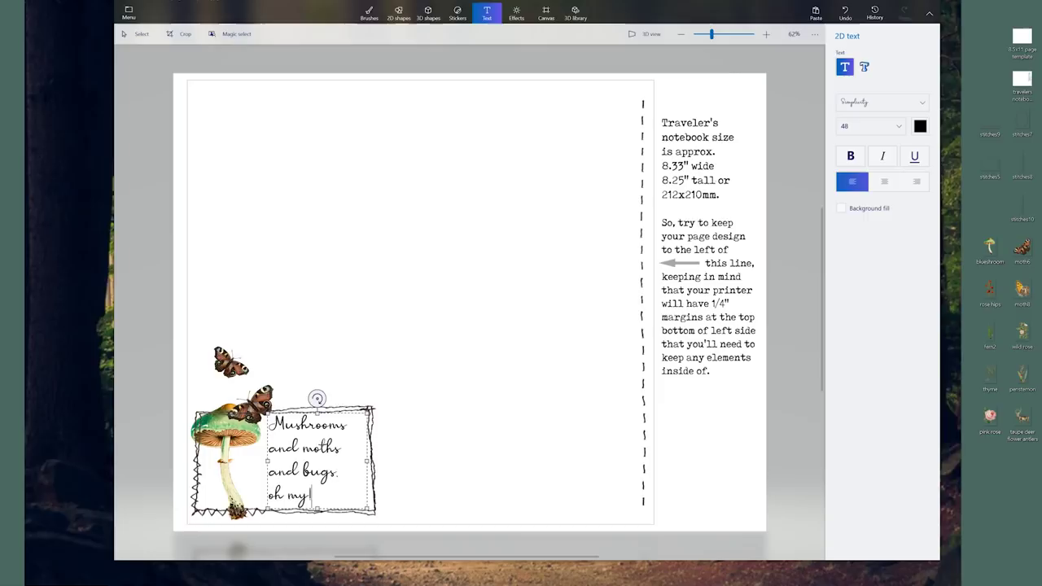
- Reduce the four-line text to size 36, shift it slightly down in the stitched rectangle, and commit it
left_click_drag(286, 471, 312, 496)
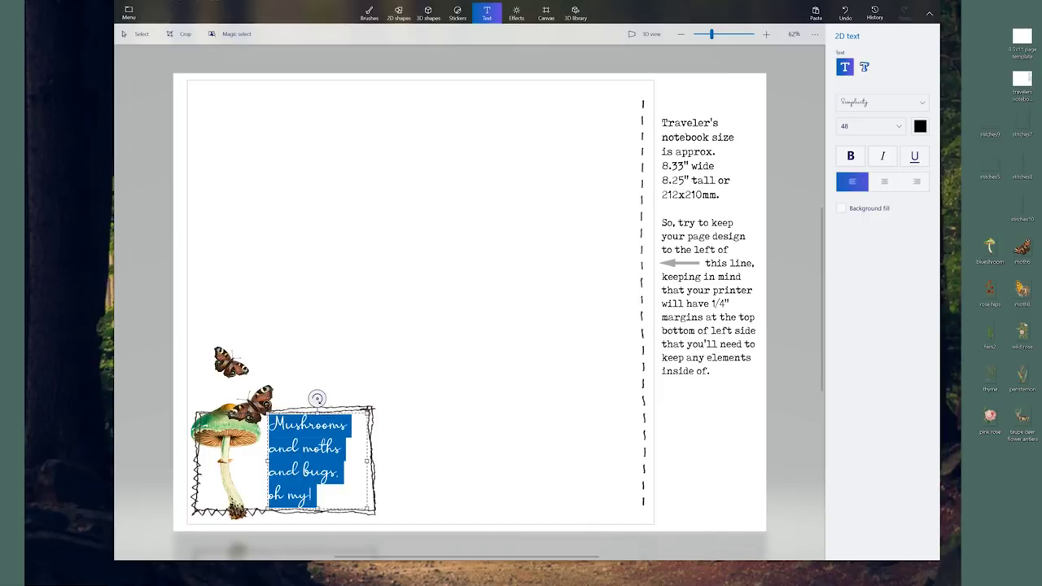
left_click(864, 126)
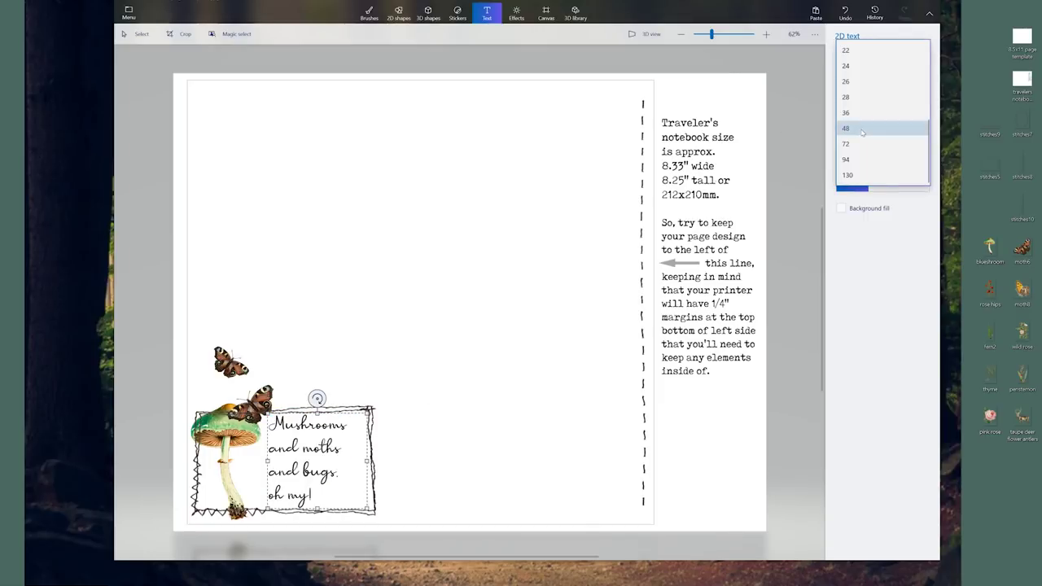
left_click(861, 115)
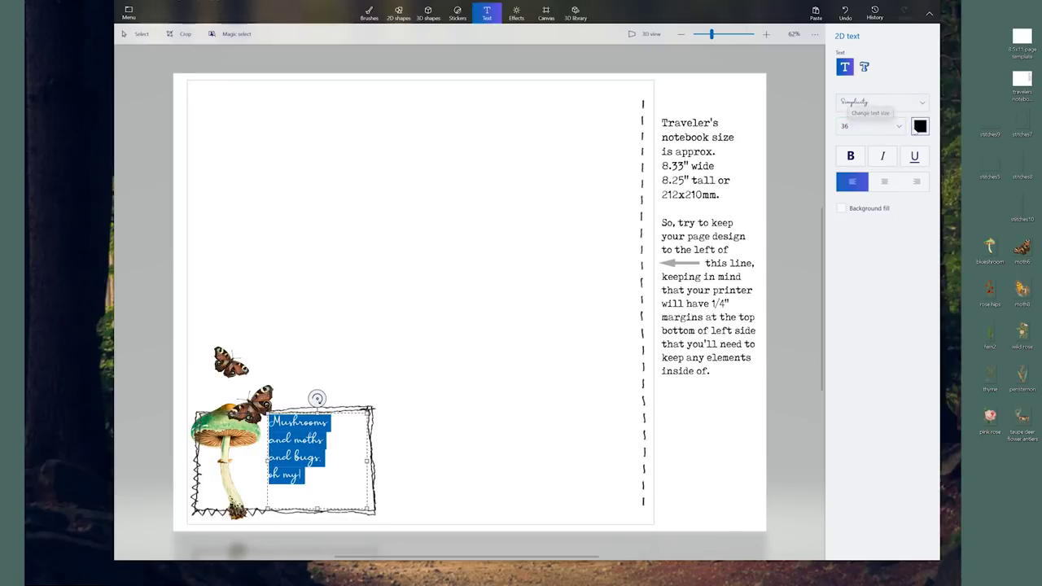
left_click(870, 127)
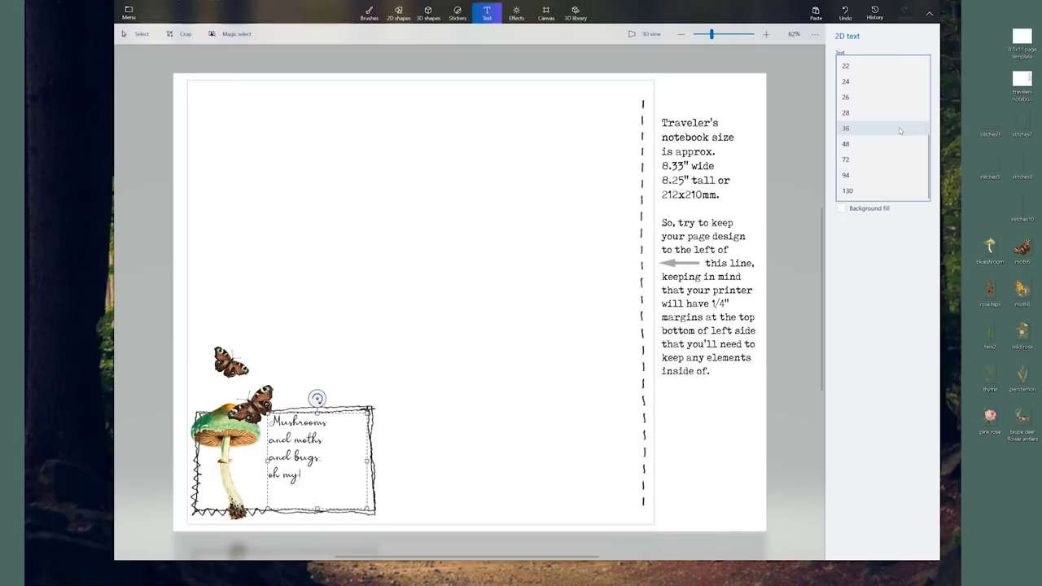
left_click(853, 130)
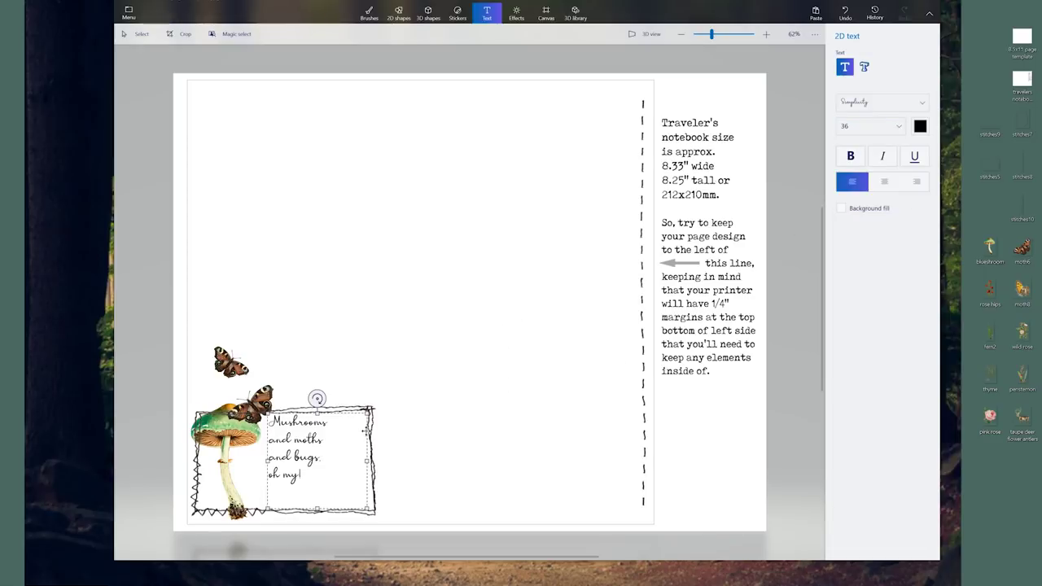
left_click_drag(370, 411, 362, 421)
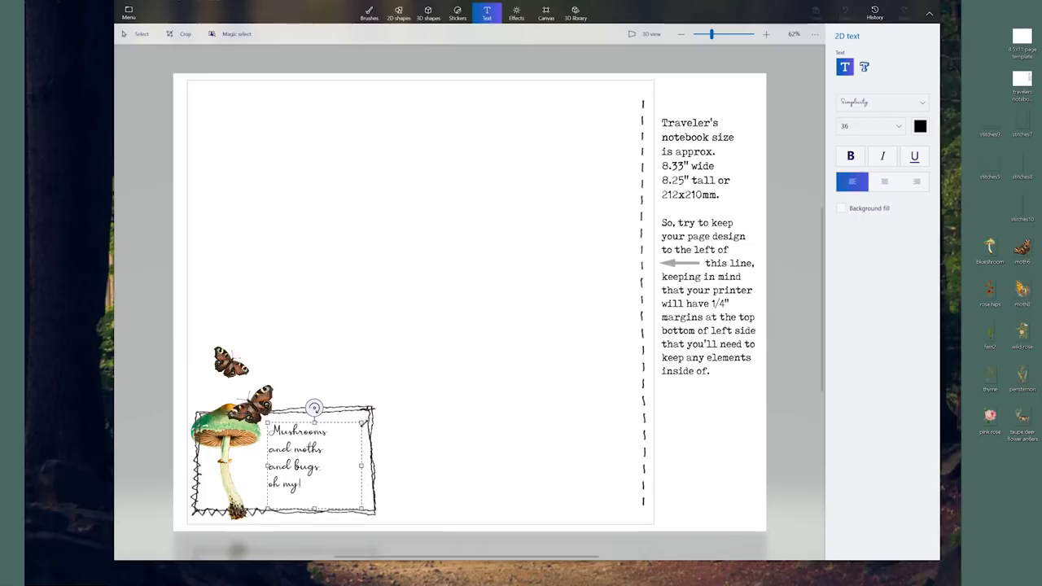
left_click(508, 390)
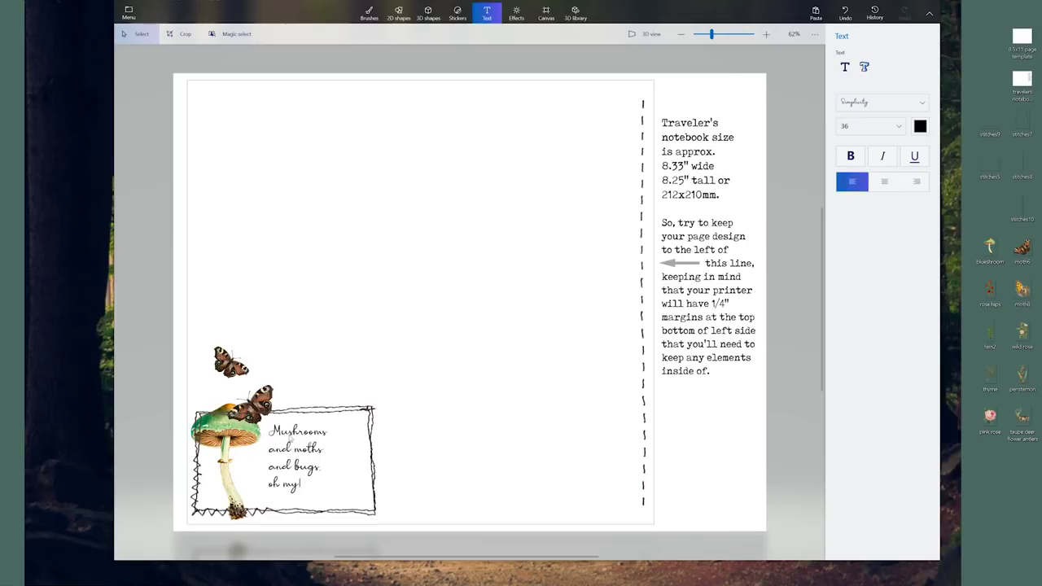
- Select the placed text, enlarge it to about 479 by 482 px, and position it beside the mushroom in the stitched rectangle
left_click(368, 12)
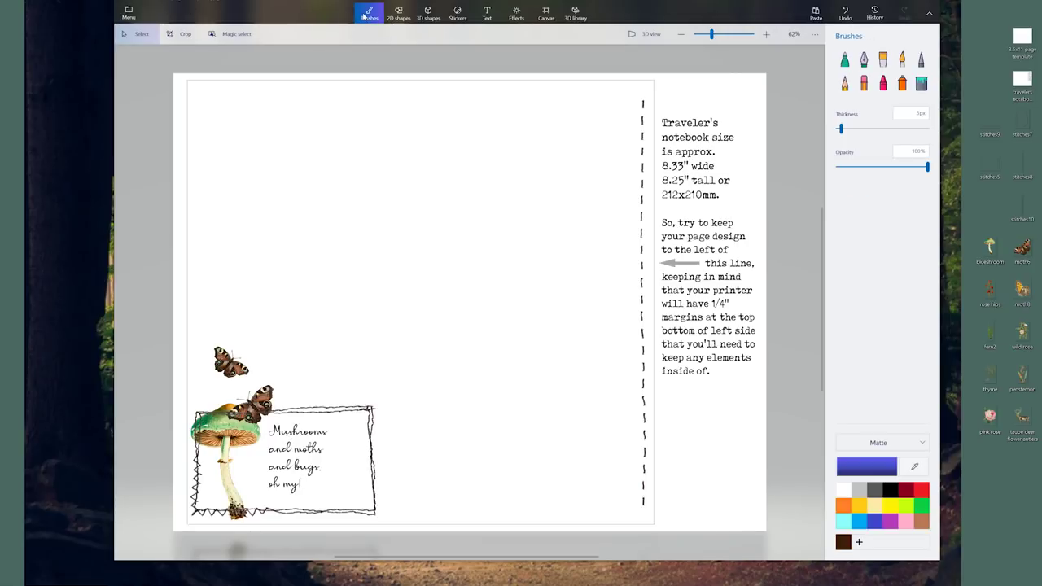
left_click(141, 35)
left_click_drag(268, 428, 337, 494)
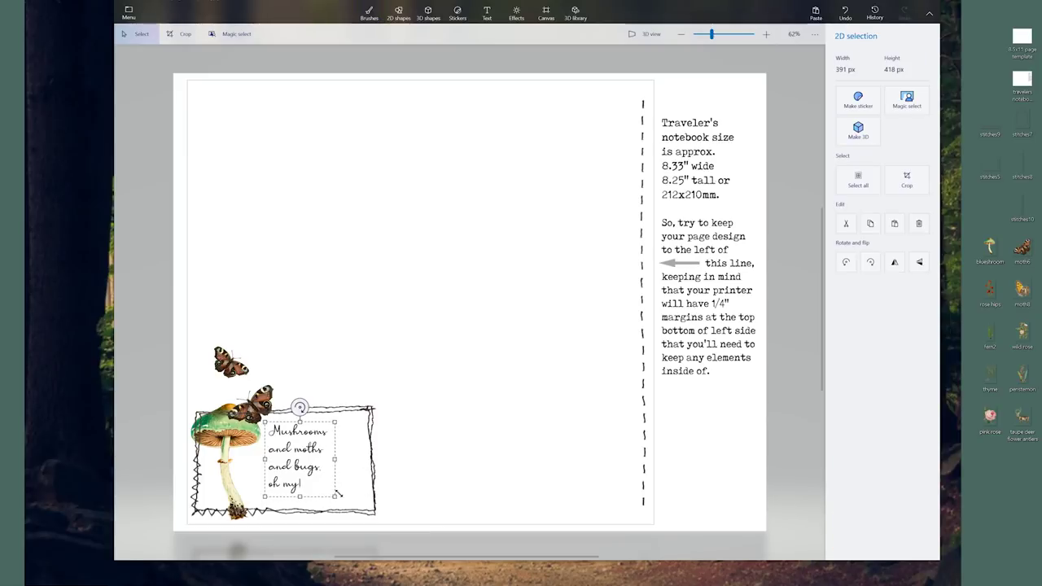
left_click_drag(333, 421, 385, 398)
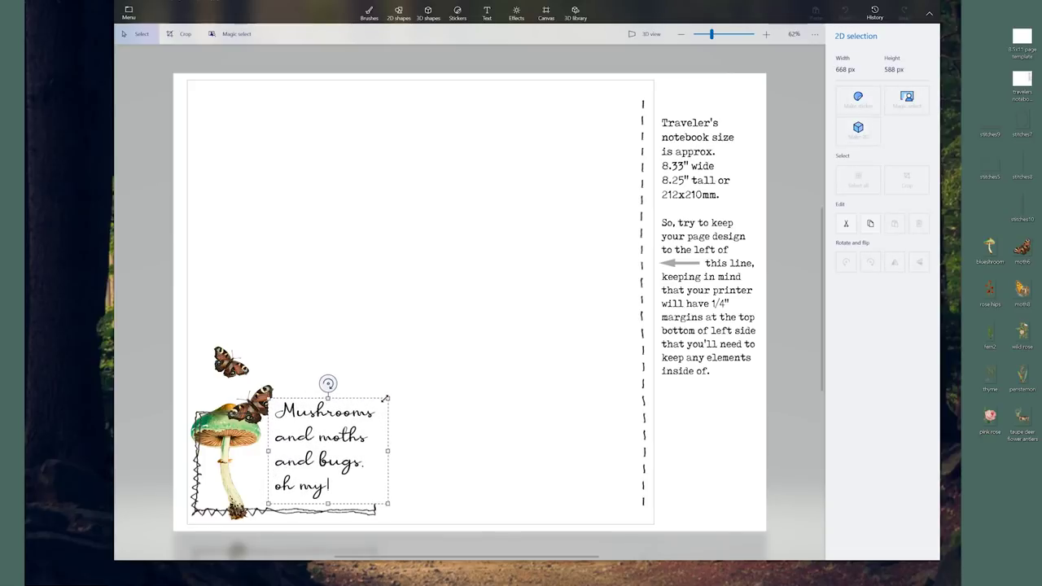
left_click_drag(385, 398, 353, 419)
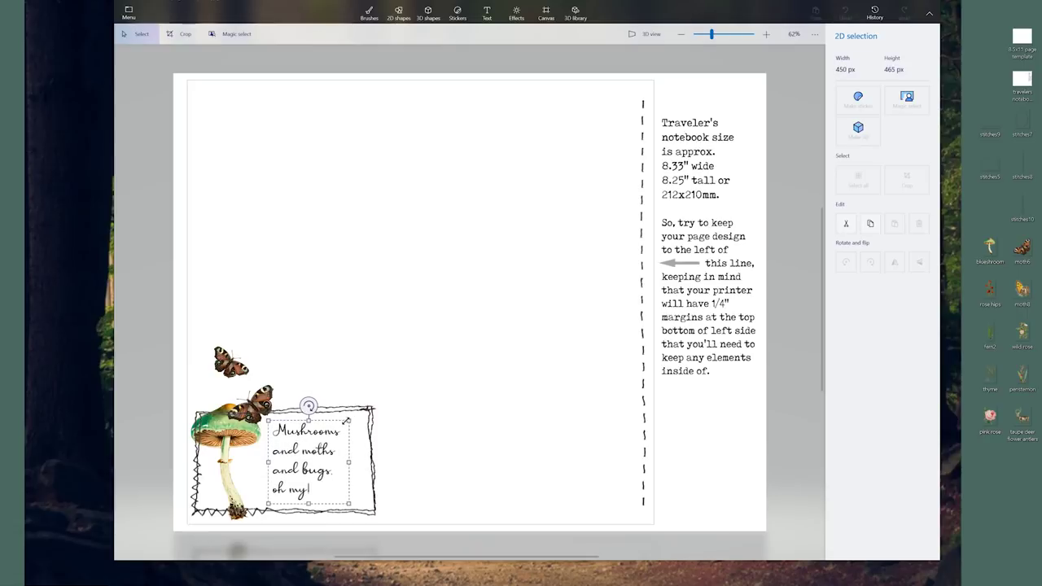
left_click_drag(352, 417, 320, 428)
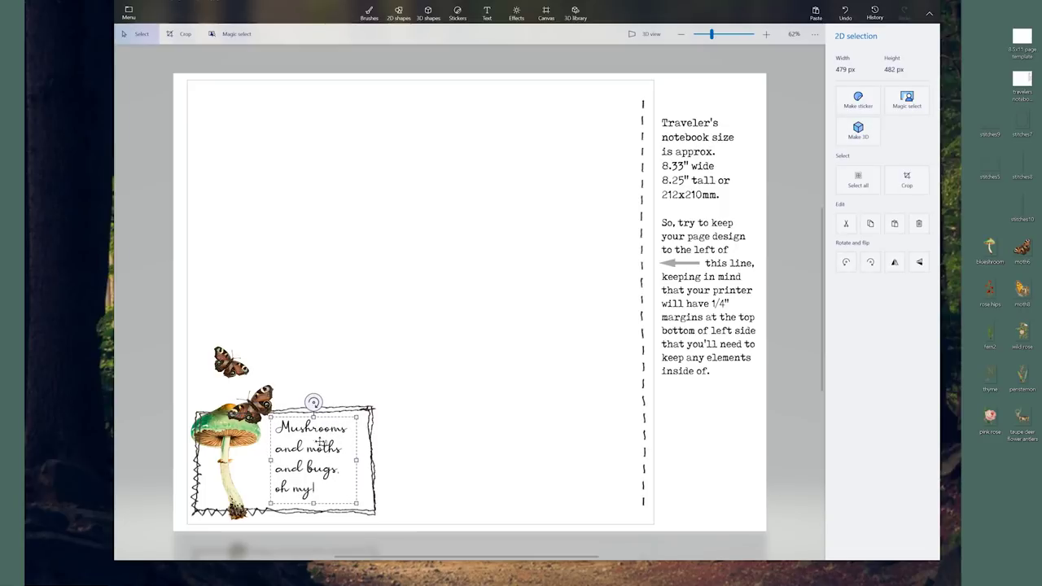
left_click_drag(329, 450, 351, 454)
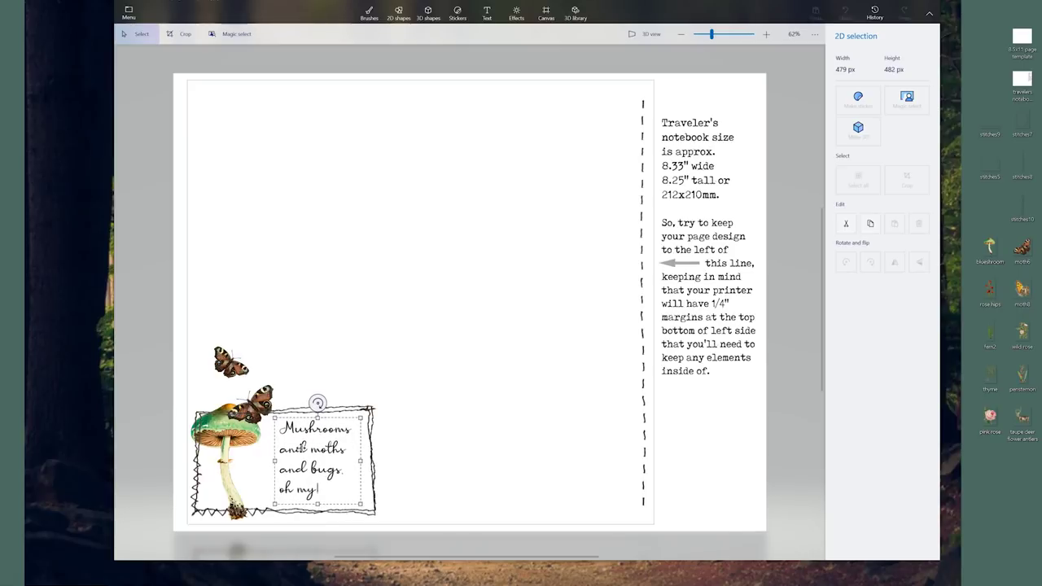
left_click(474, 414)
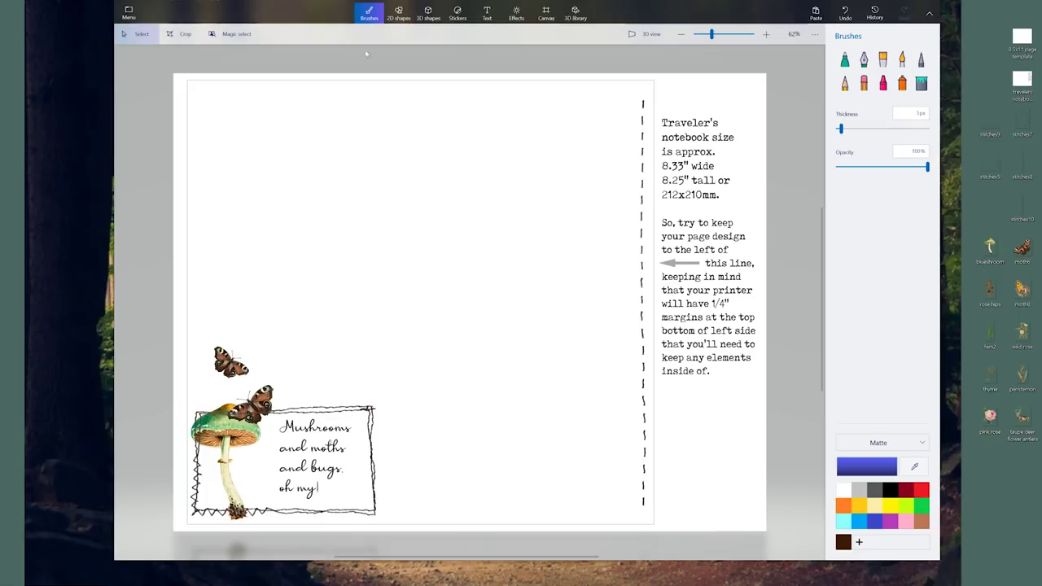
- Select the template's notebook-size instructions beside the page frame, about 590 by 1638 px, and delete them
left_click(139, 35)
left_click_drag(656, 113, 762, 404)
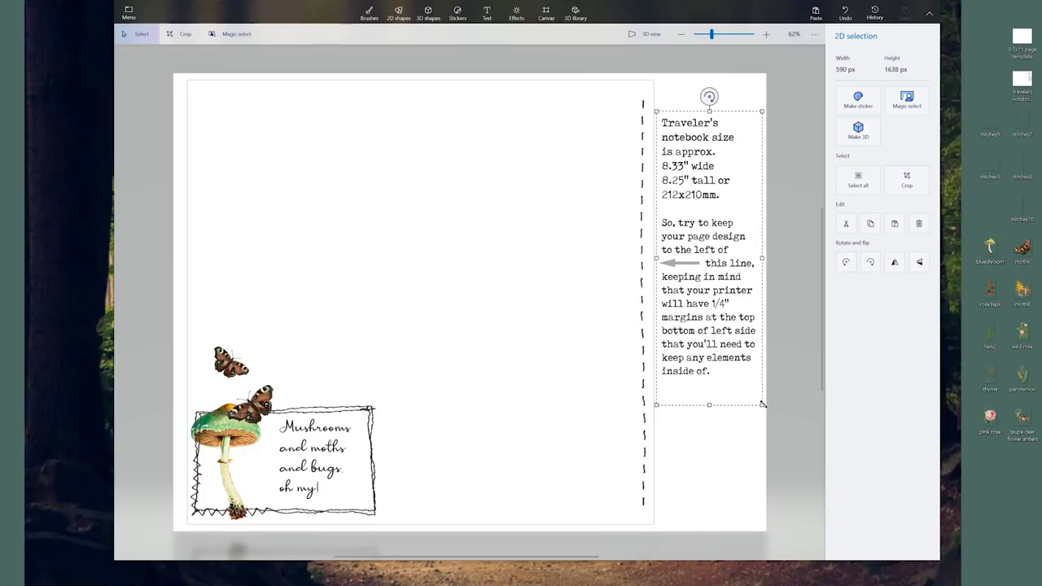
right_click(691, 288)
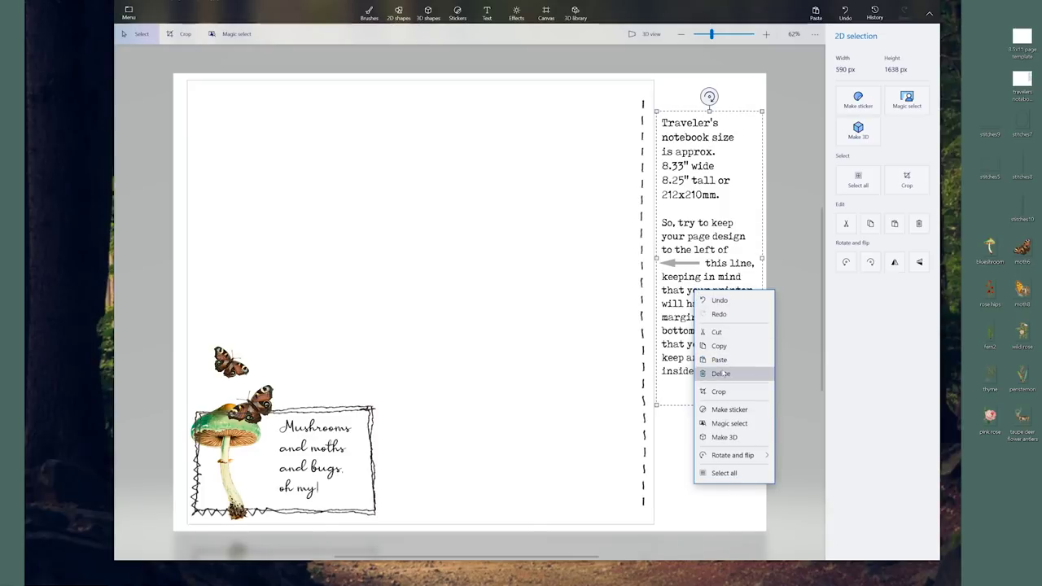
left_click(721, 373)
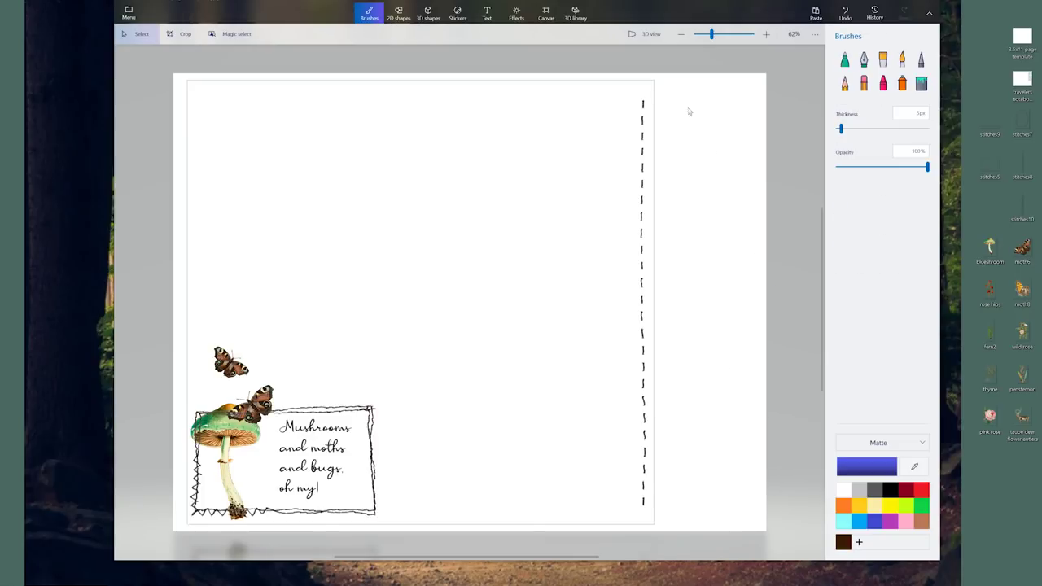
- Delete the page frame's top and left guide lines using narrow selections of about 2698 by 39 px and 47 by 2505 px
left_click_drag(664, 80, 181, 87)
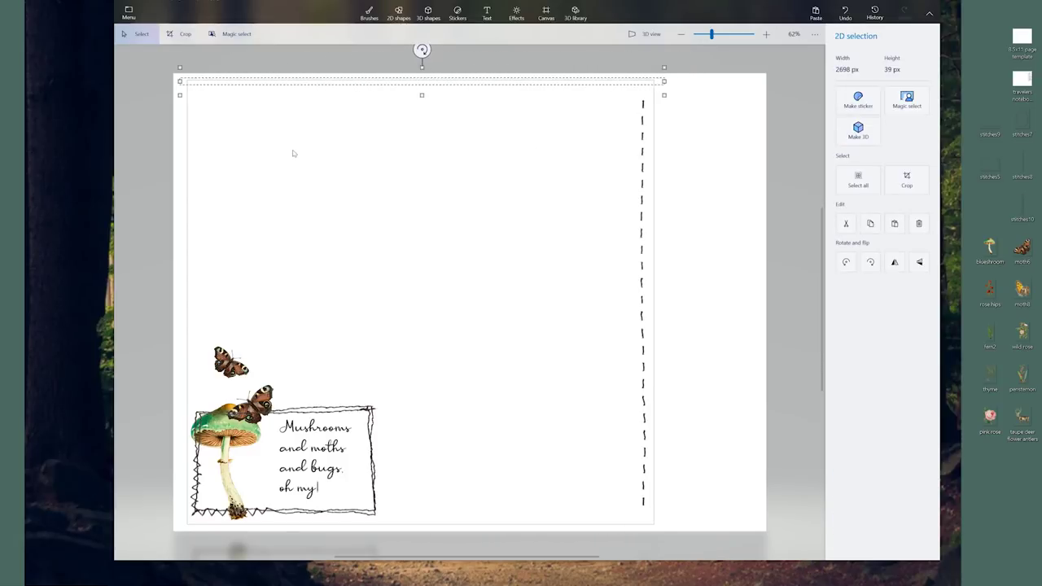
right_click(524, 89)
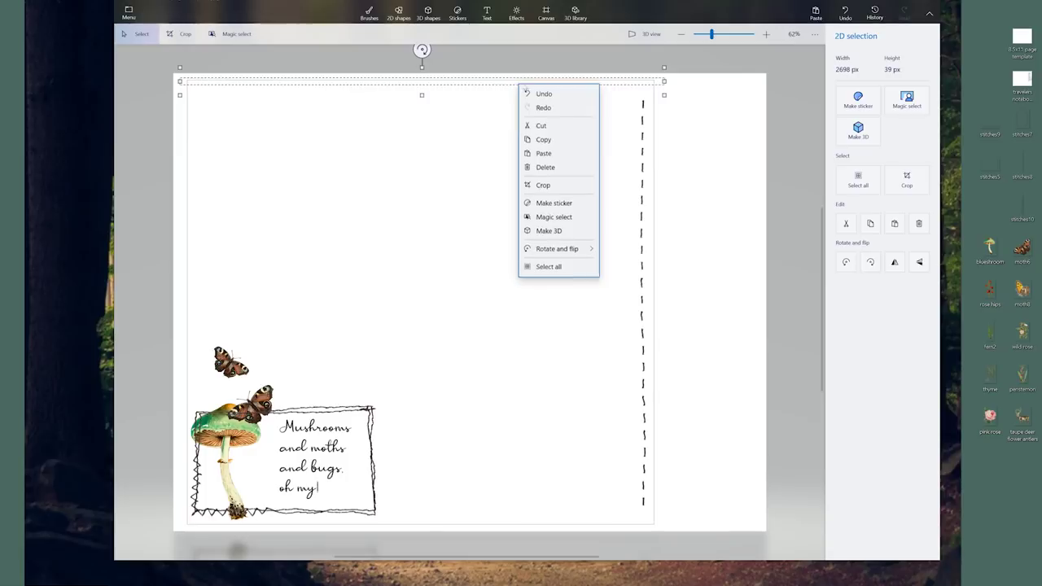
left_click(545, 166)
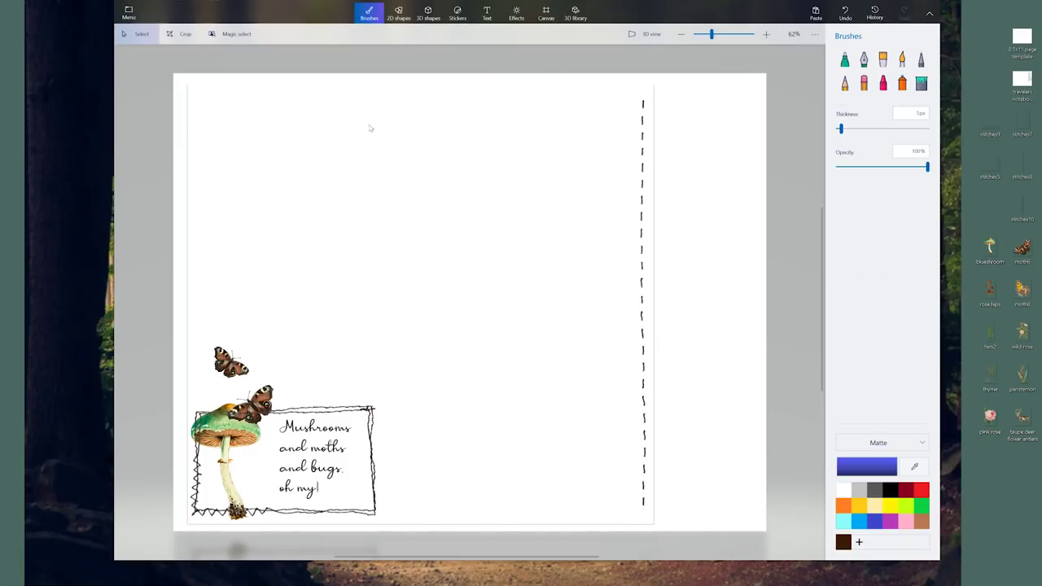
left_click_drag(182, 80, 188, 531)
left_click_drag(189, 533, 190, 532)
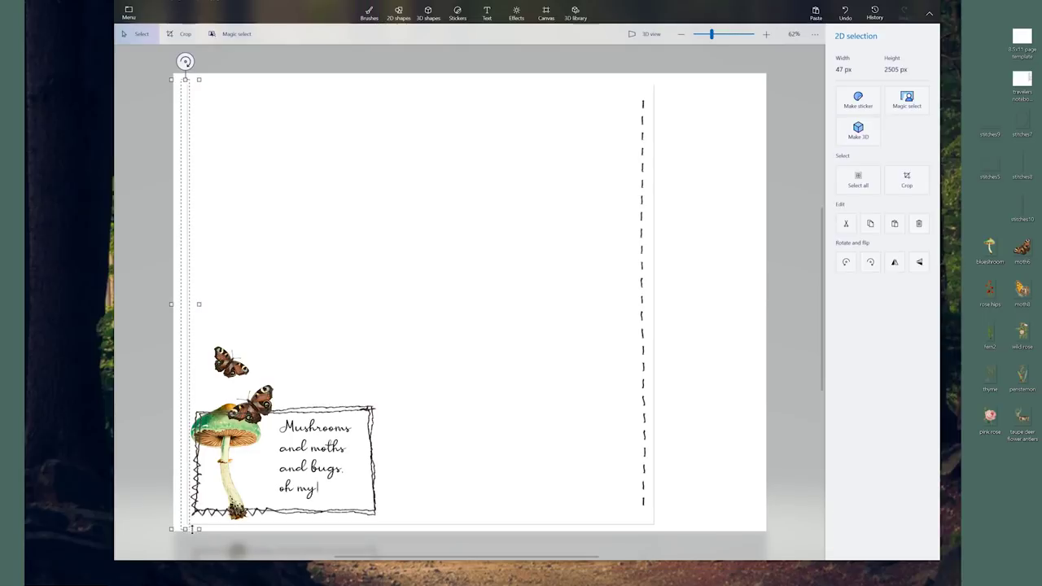
right_click(186, 210)
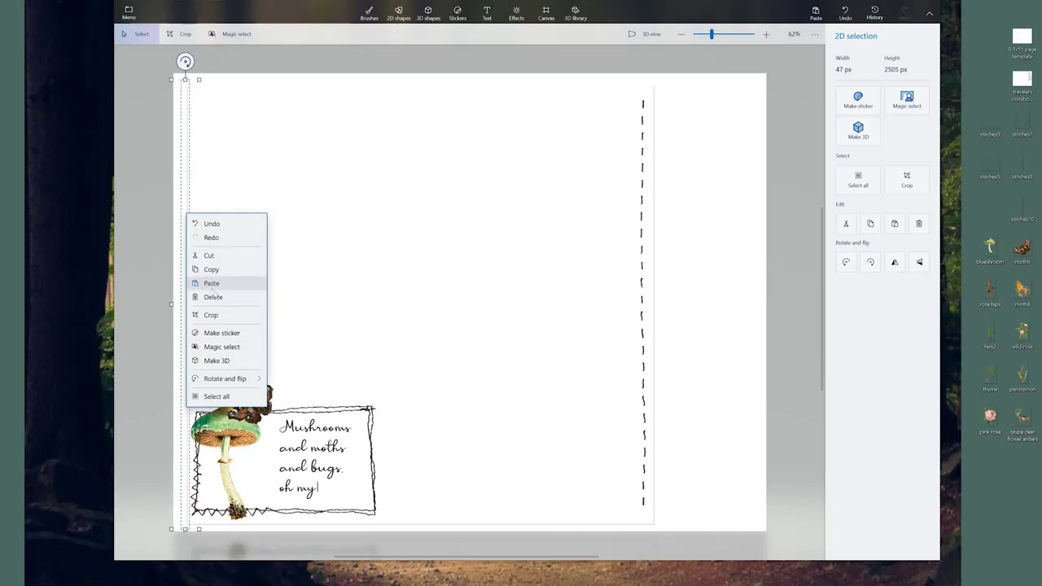
left_click(213, 293)
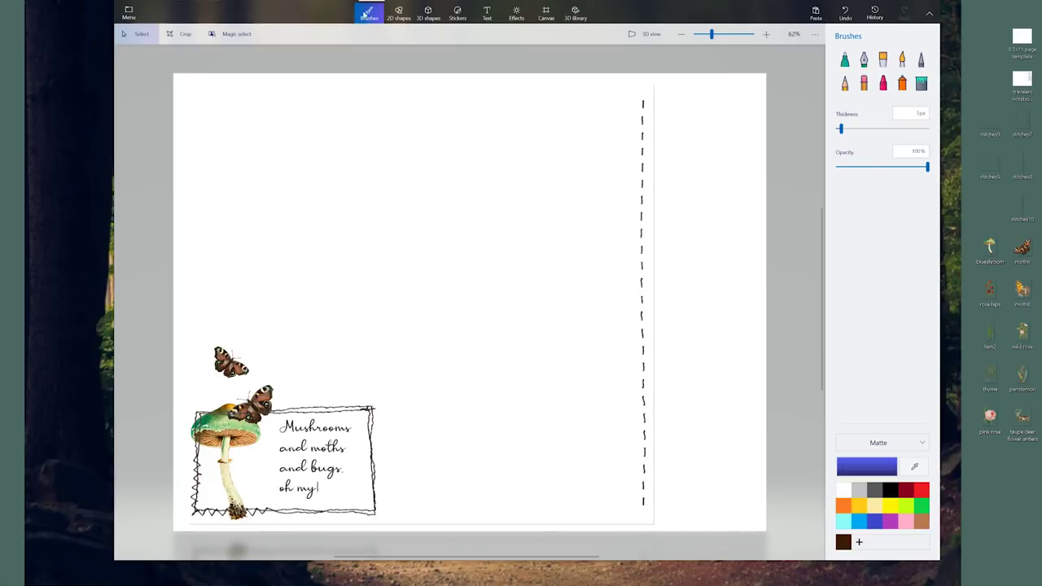
- Paint over the upper part of the frame's right guide line with a white 19 px Marker
left_click(845, 65)
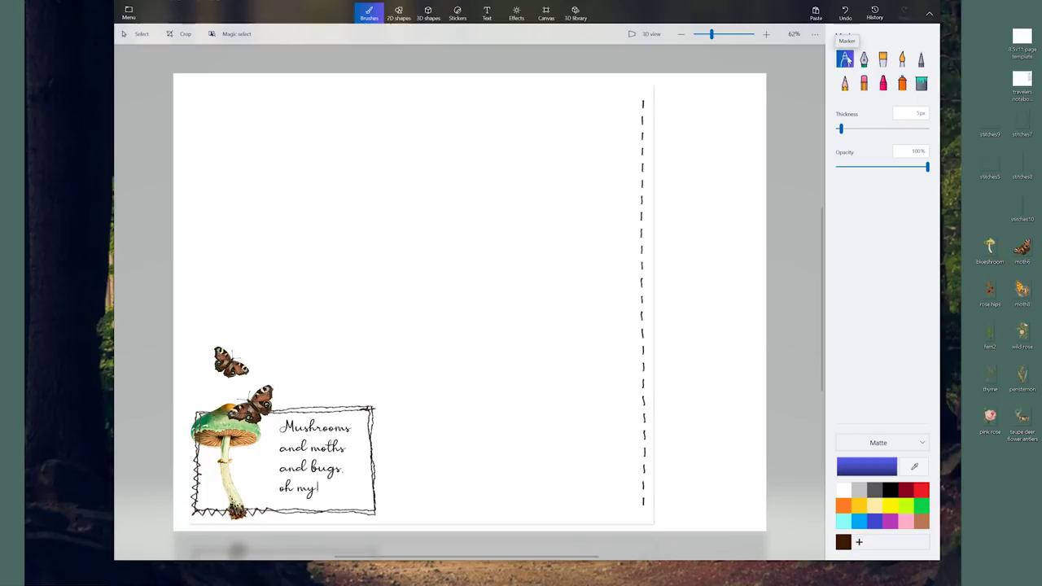
left_click_drag(845, 132, 853, 133)
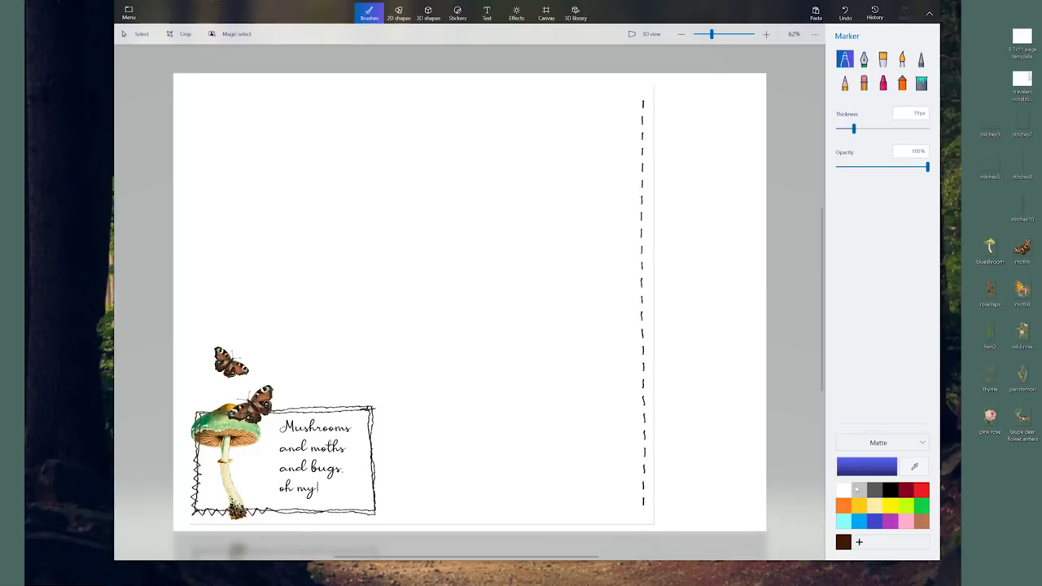
left_click(844, 491)
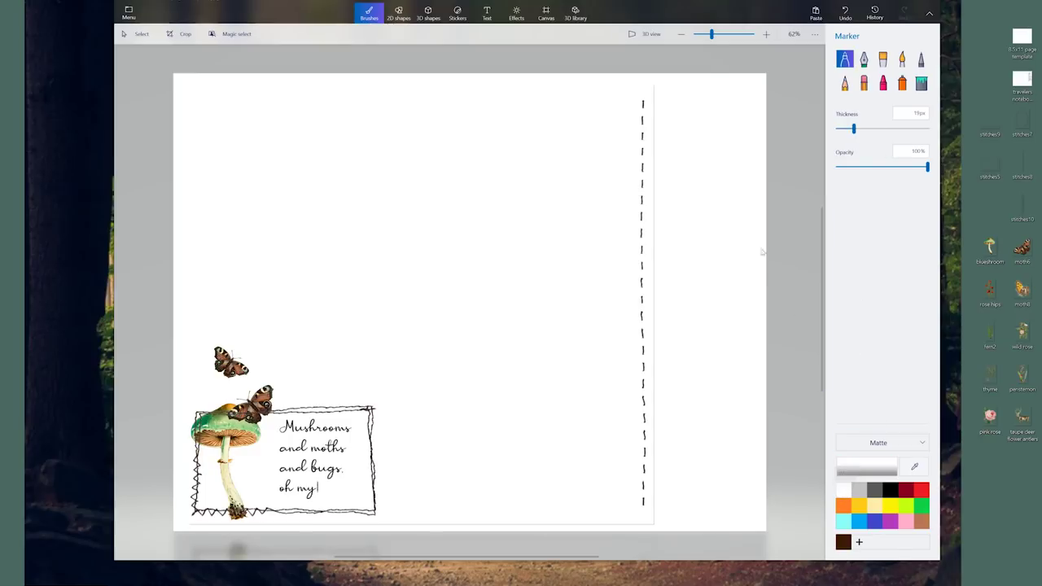
mouse_move(654, 84)
left_mouse_down()
mouse_move(654, 256)
mouse_move(656, 240)
left_mouse_up()
- Undo the edits back to the complete page frame, and redo the deletion of the notebook-size instructions
left_click(850, 17)
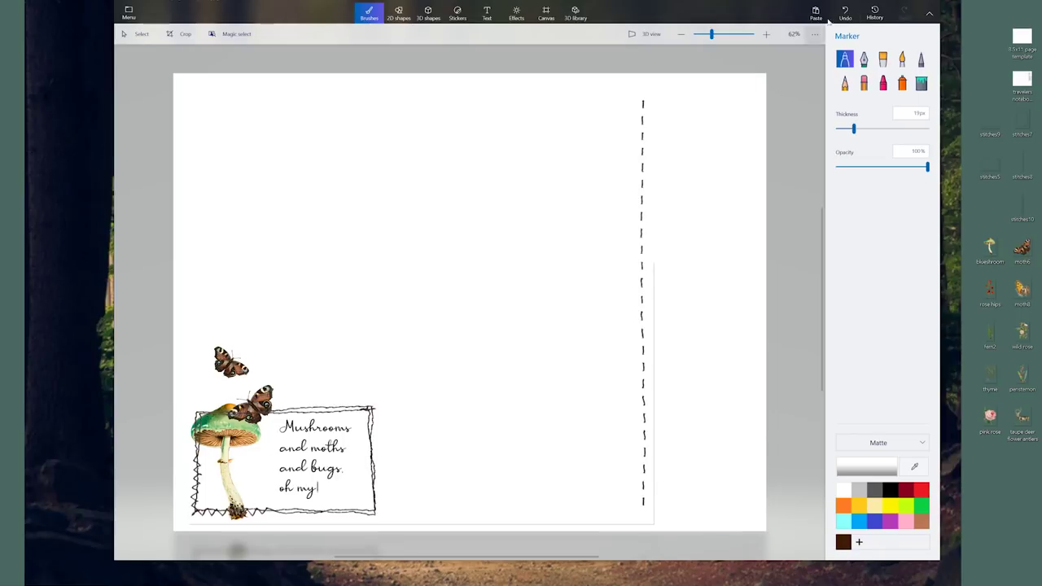
left_click(849, 17)
left_click(847, 18)
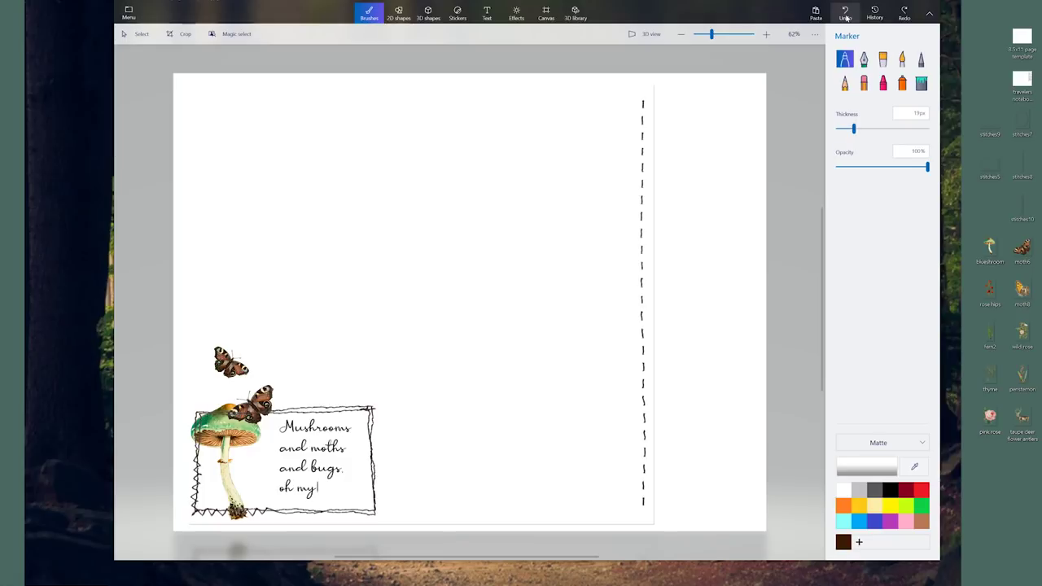
left_click(846, 17)
left_click(848, 17)
left_click(849, 15)
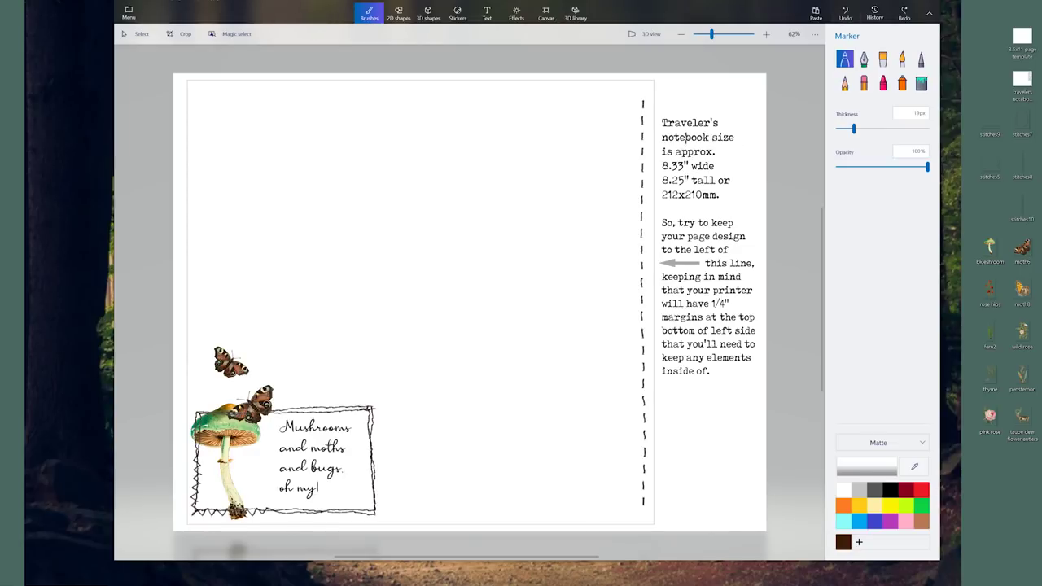
left_click(905, 13)
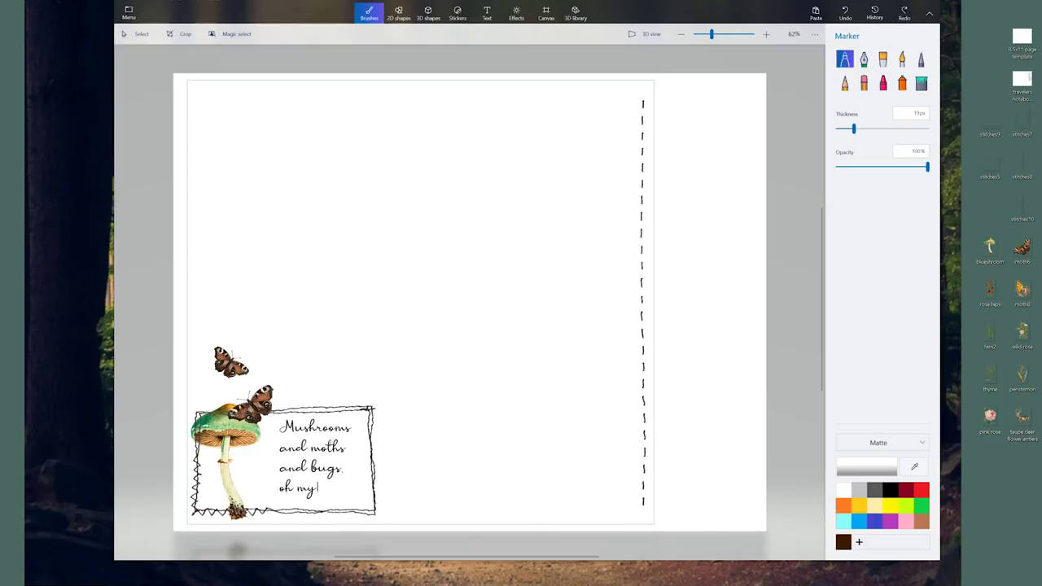
- Insert the fern2 image, scale it to about 562 by 1239 px, and place it over the lower end of the vertical dashed stitching
mouse_move(990, 334)
left_mouse_down()
mouse_move(627, 372)
mouse_move(645, 397)
left_mouse_up()
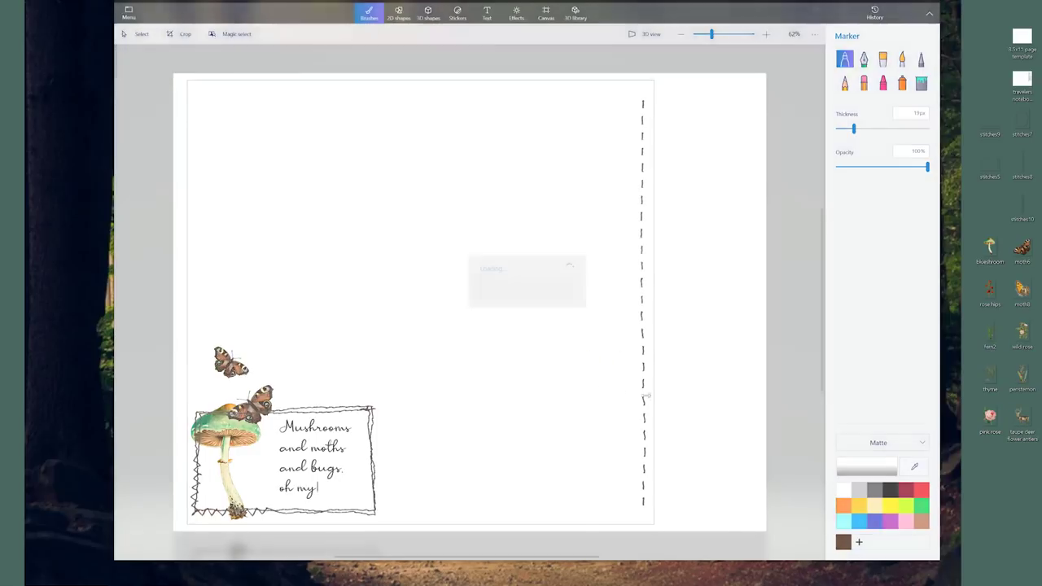
left_click_drag(410, 159, 446, 255)
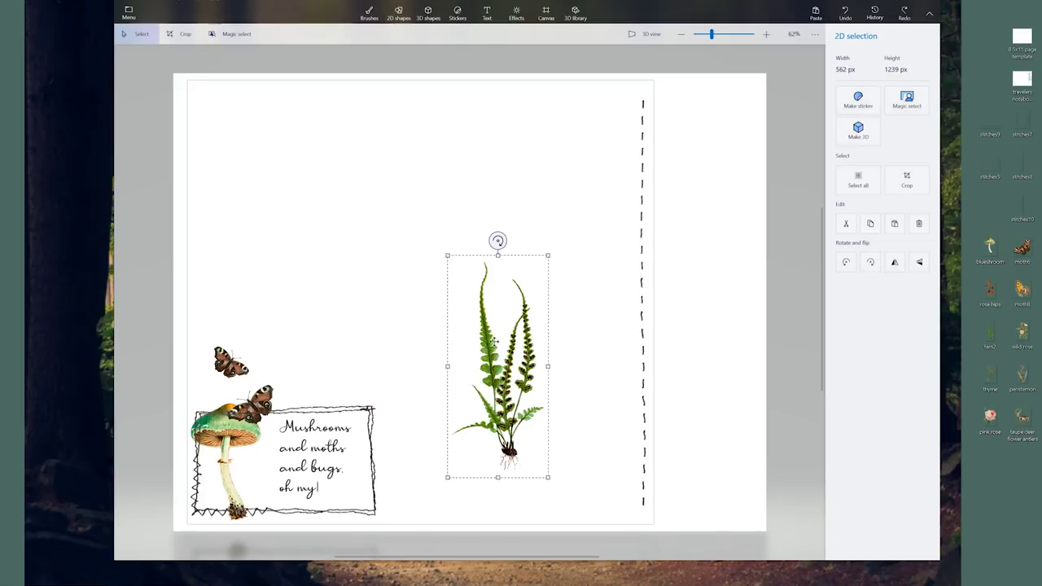
left_click_drag(492, 337, 632, 410)
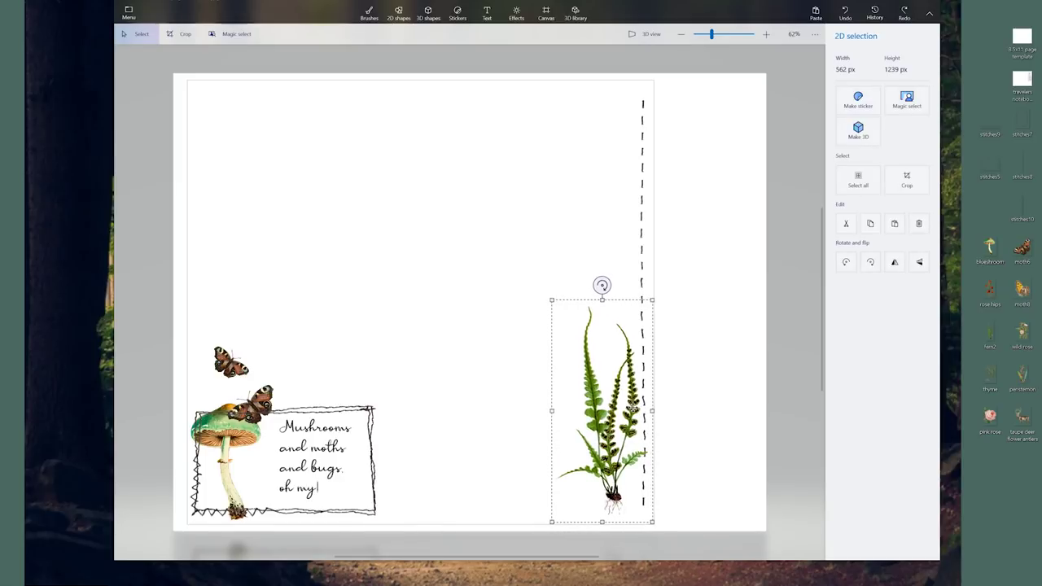
key("Escape")
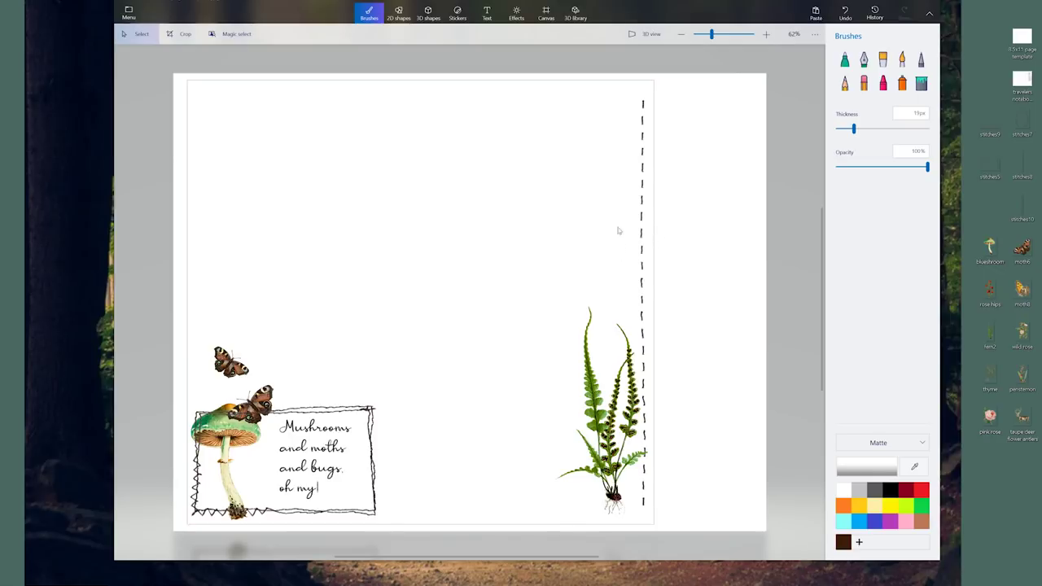
key("ctrl+v")
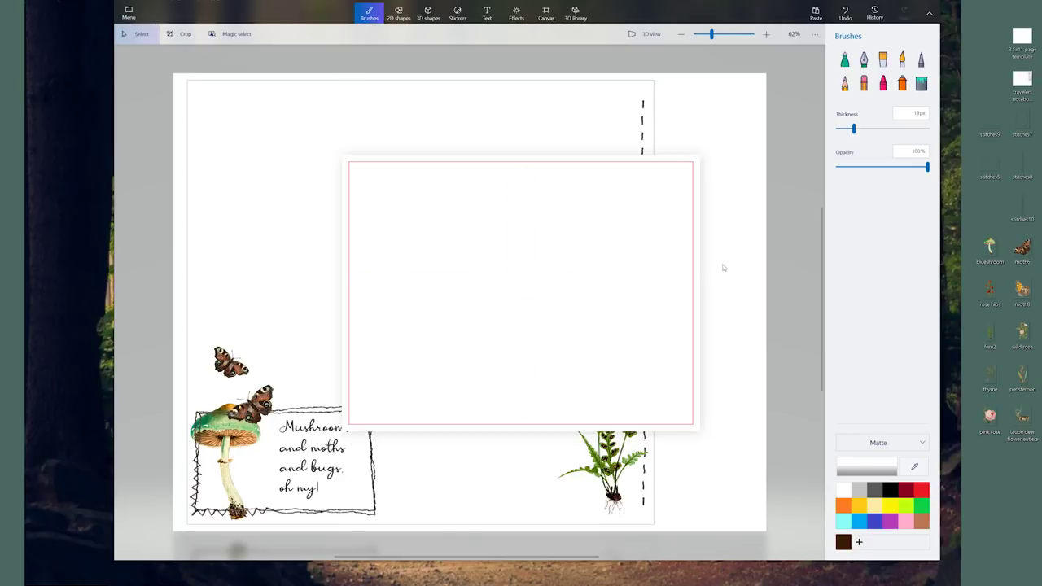
key("Delete")
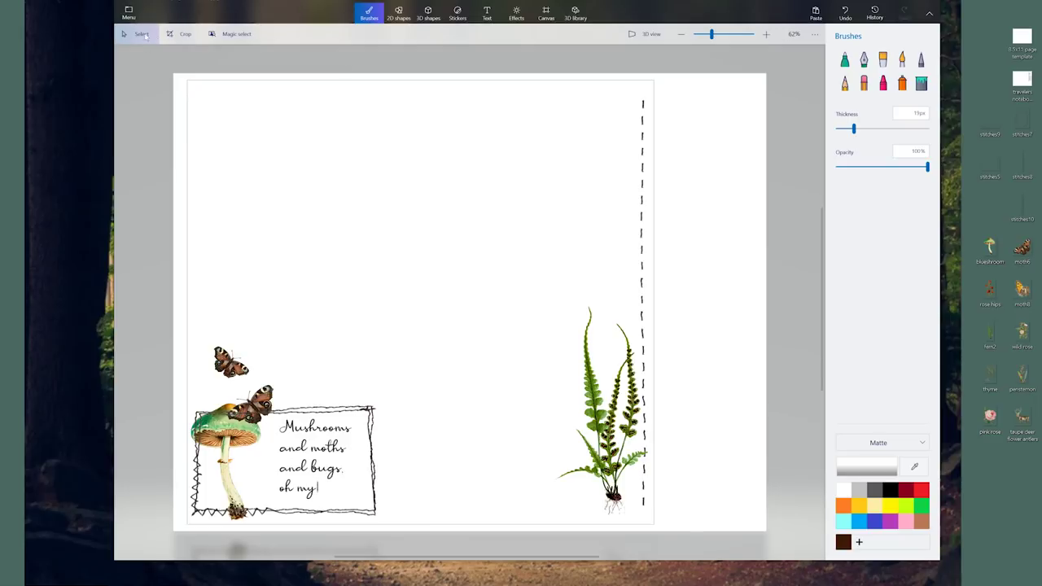
left_click(129, 14)
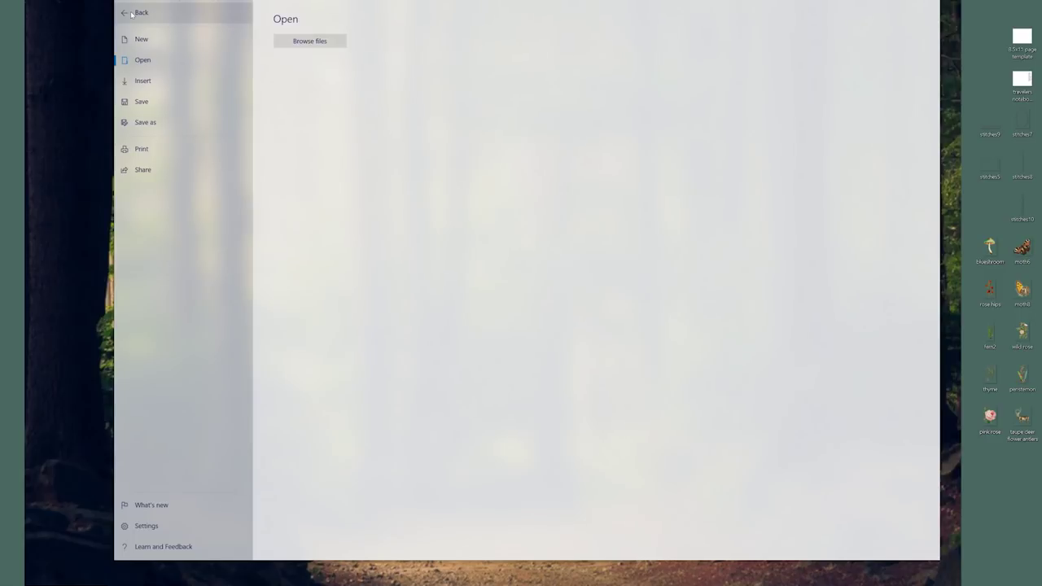
left_click(143, 124)
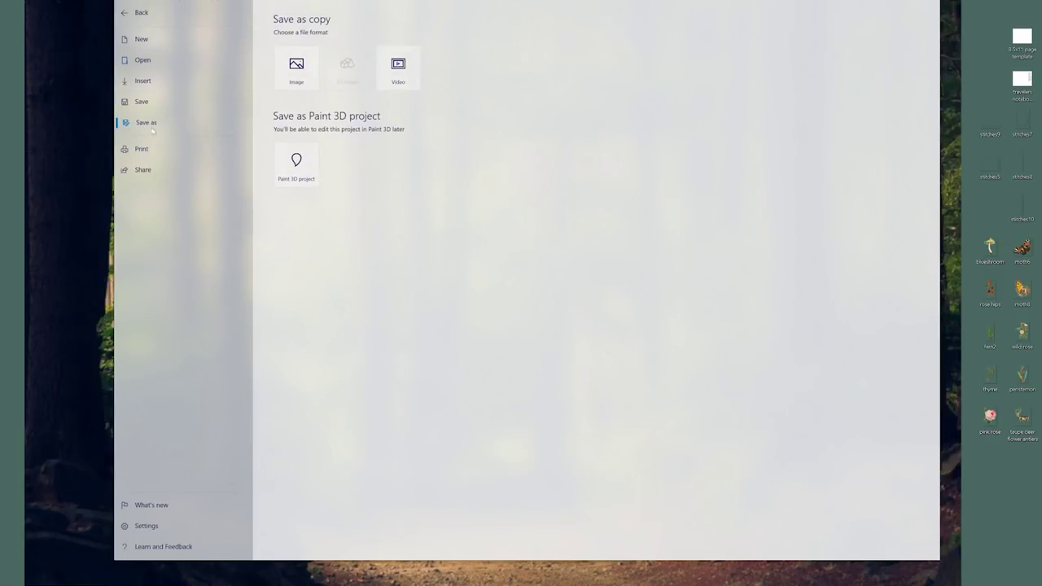
left_click(295, 68)
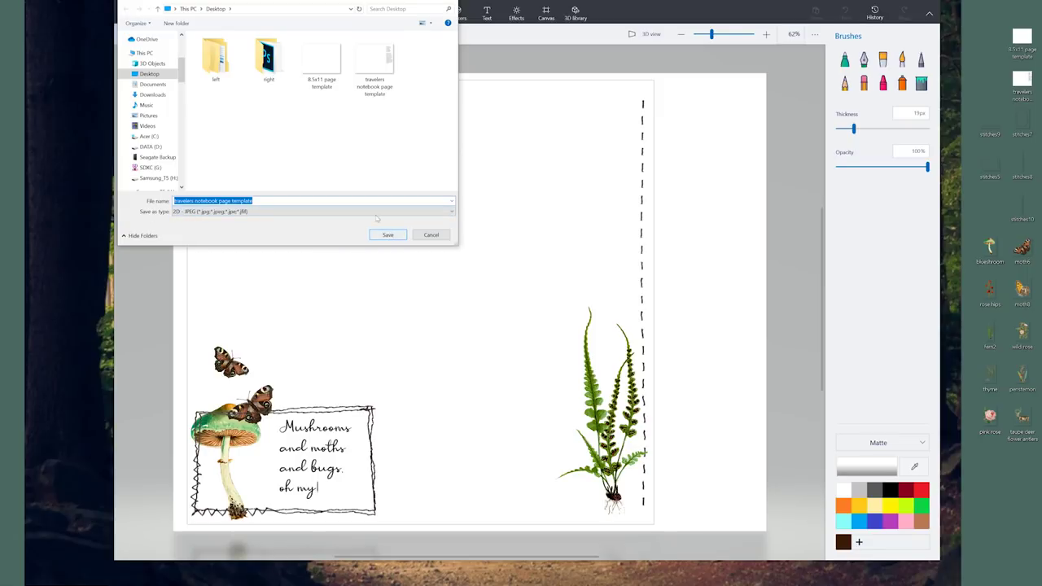
left_click(447, 1)
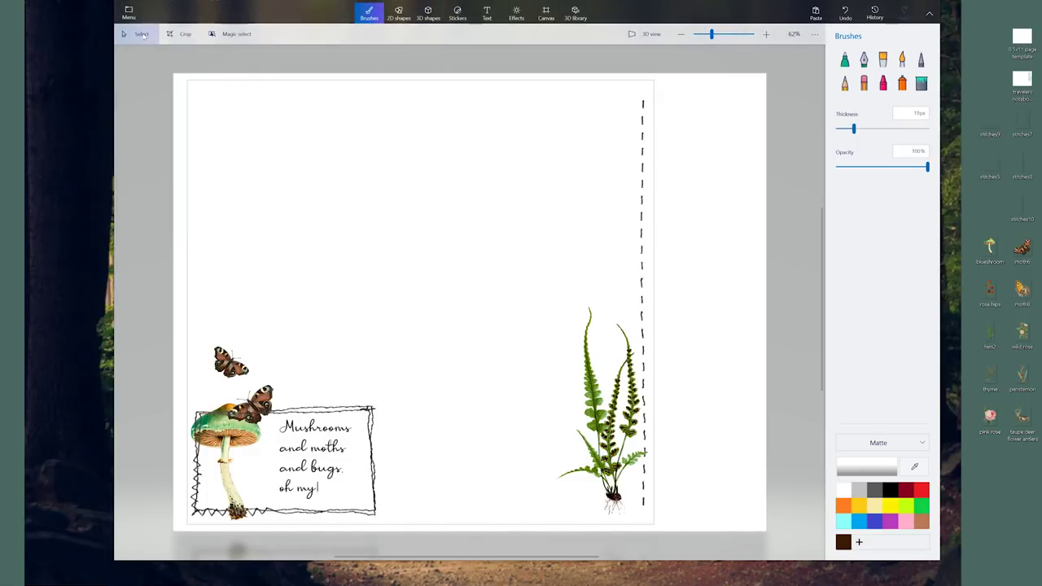
- Start a 2D print of the page and set its orientation to Landscape
left_click(128, 11)
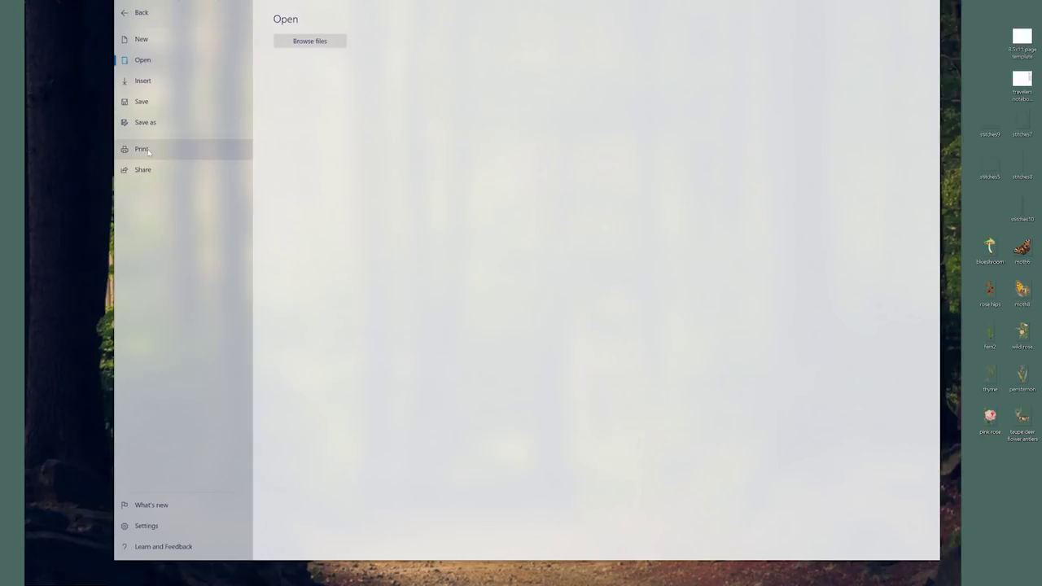
left_click(143, 150)
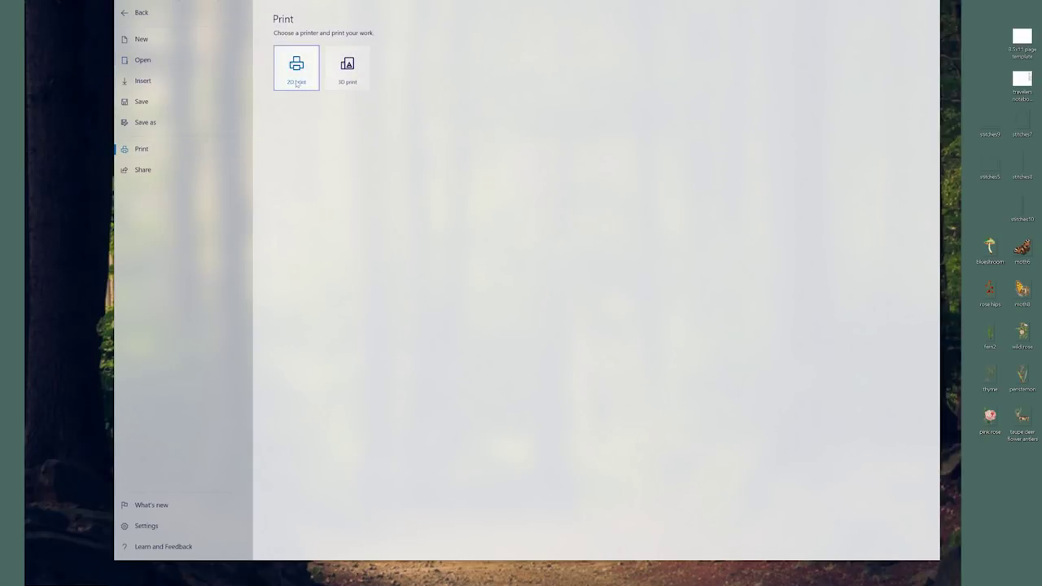
left_click(302, 75)
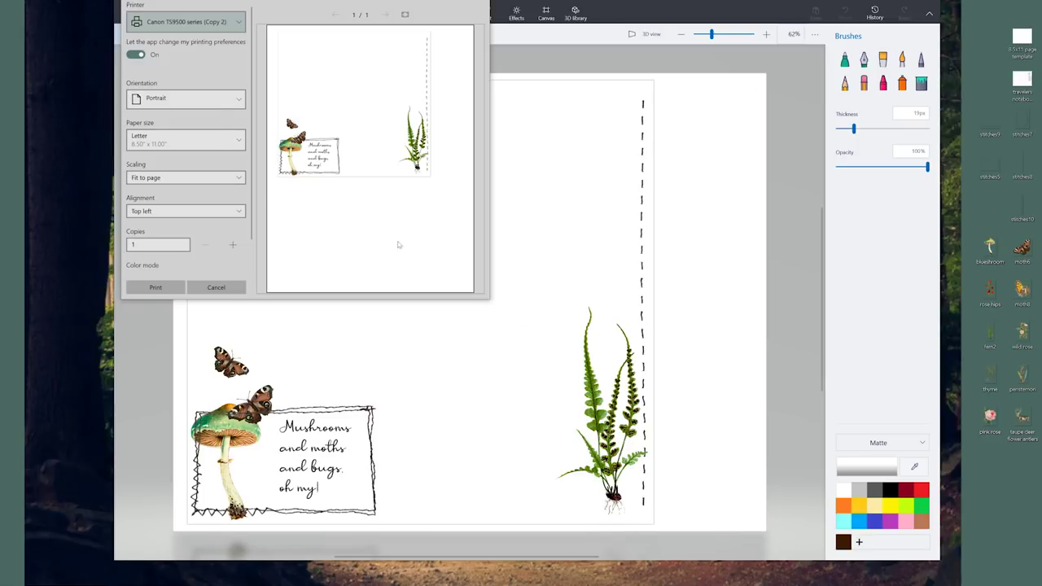
left_click(194, 104)
left_click(174, 118)
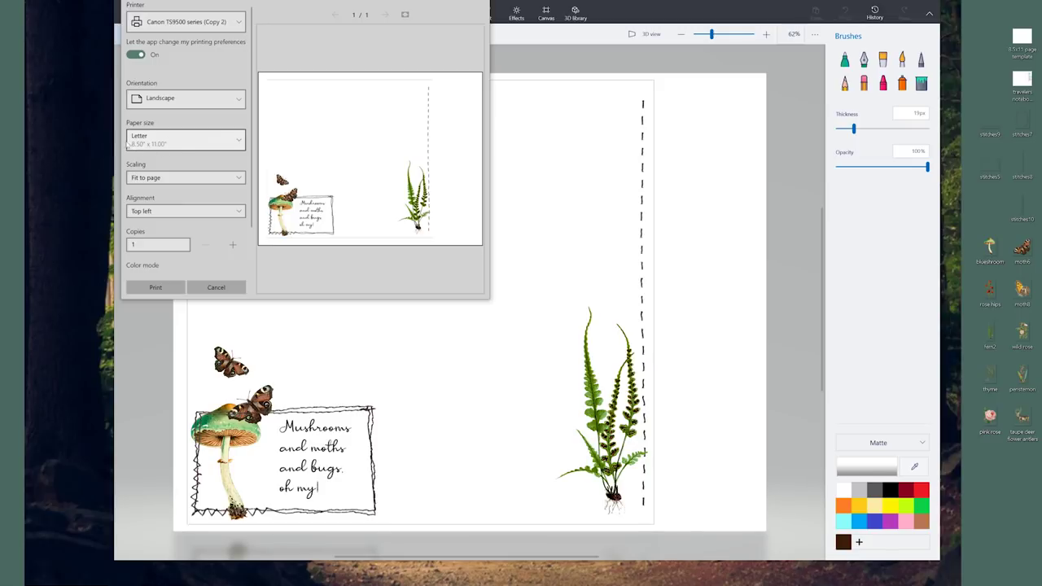
- Look through the available paper sizes and choose Letter, 8.50" x 11.00"
left_click(204, 144)
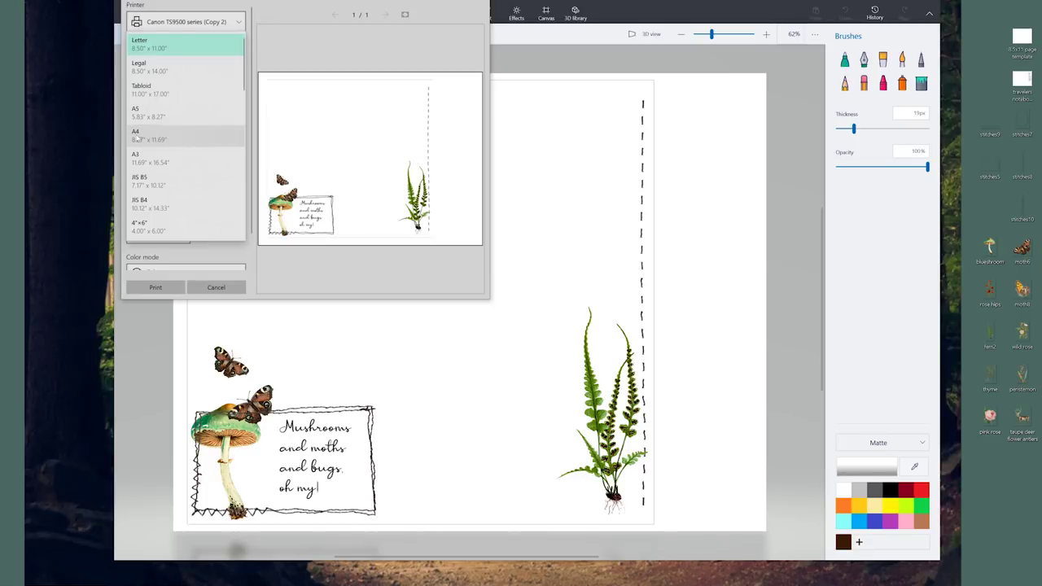
scroll(154, 154, "down", 3)
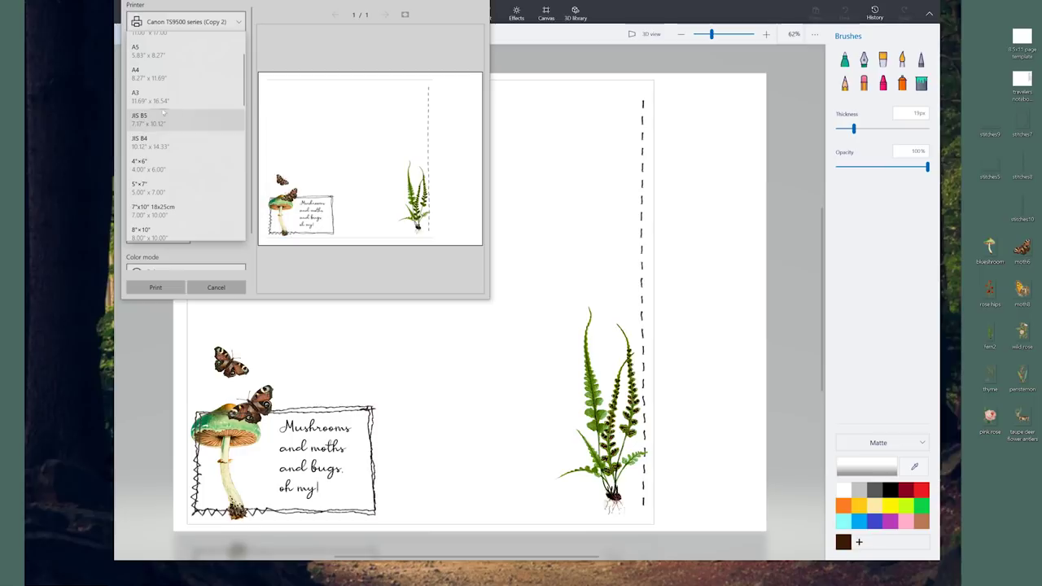
scroll(163, 220, "up", 3)
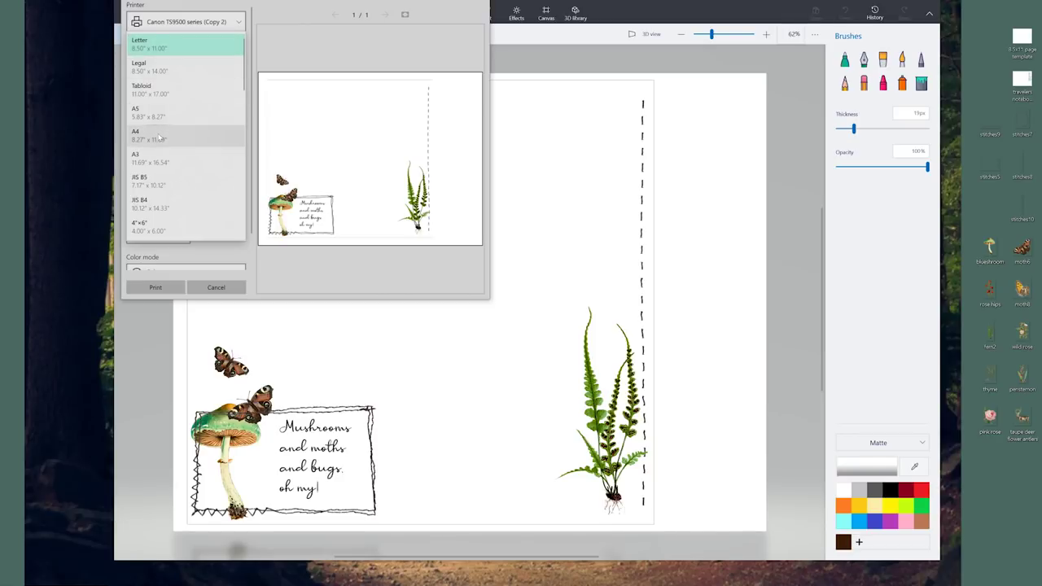
left_click(163, 45)
- Try the Center print alignment with the scaling at Fit to page
left_click(163, 212)
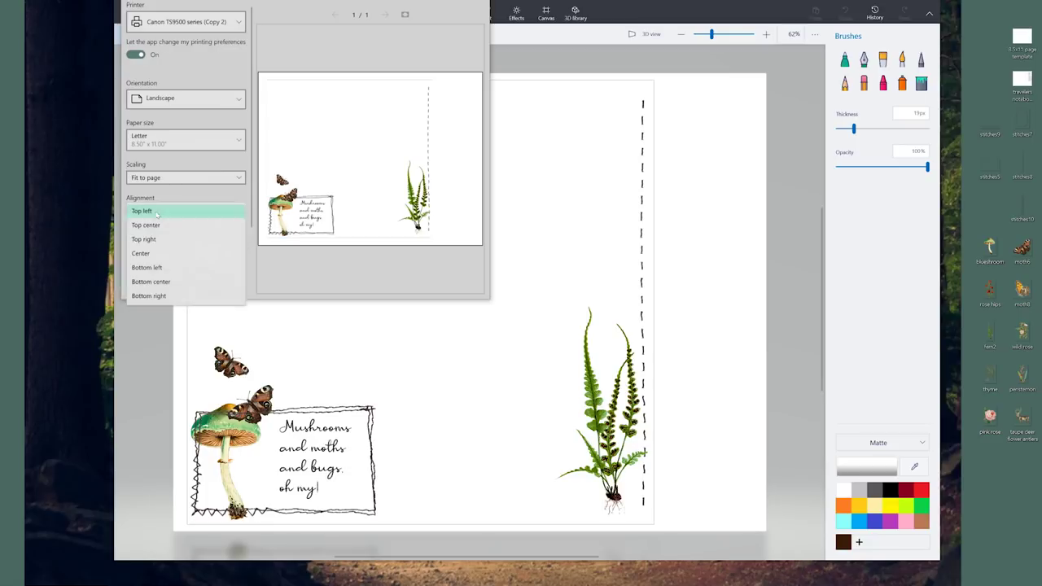
left_click(156, 255)
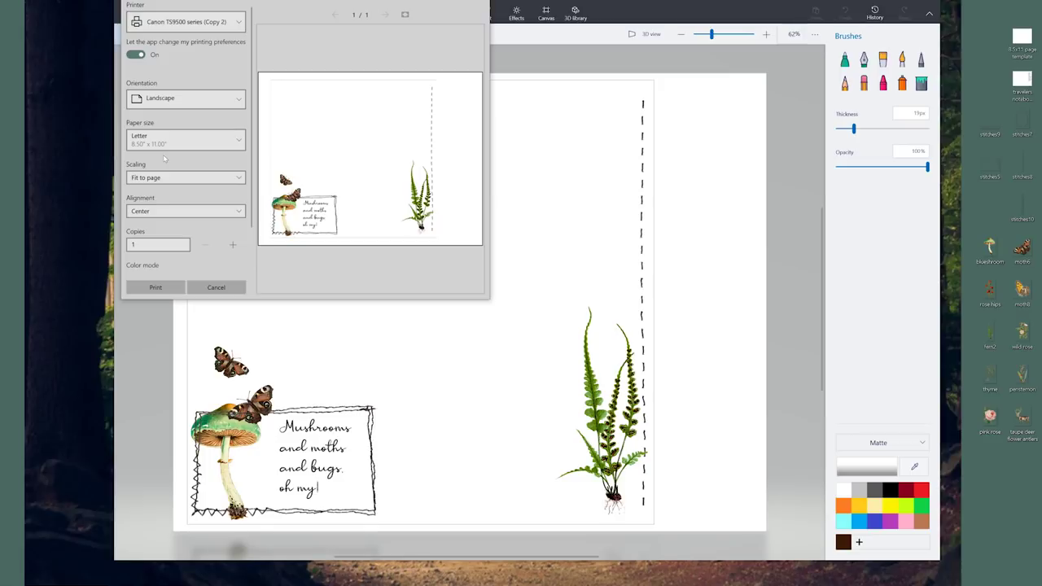
left_click(177, 177)
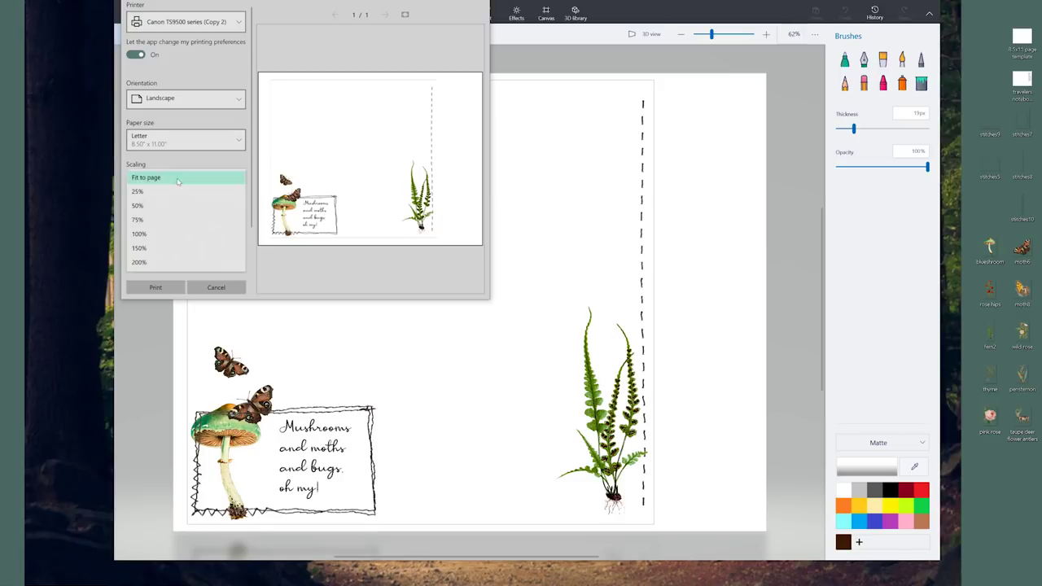
left_click(177, 177)
- Keep the print scaling at Fit to page and set the alignment to Bottom left
left_click(173, 211)
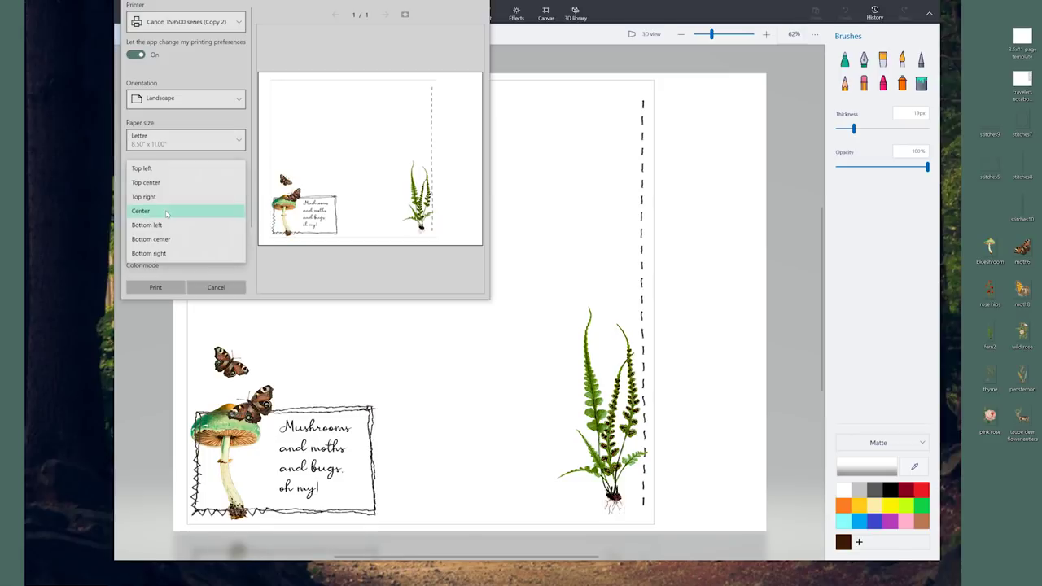
left_click(155, 182)
left_click(159, 177)
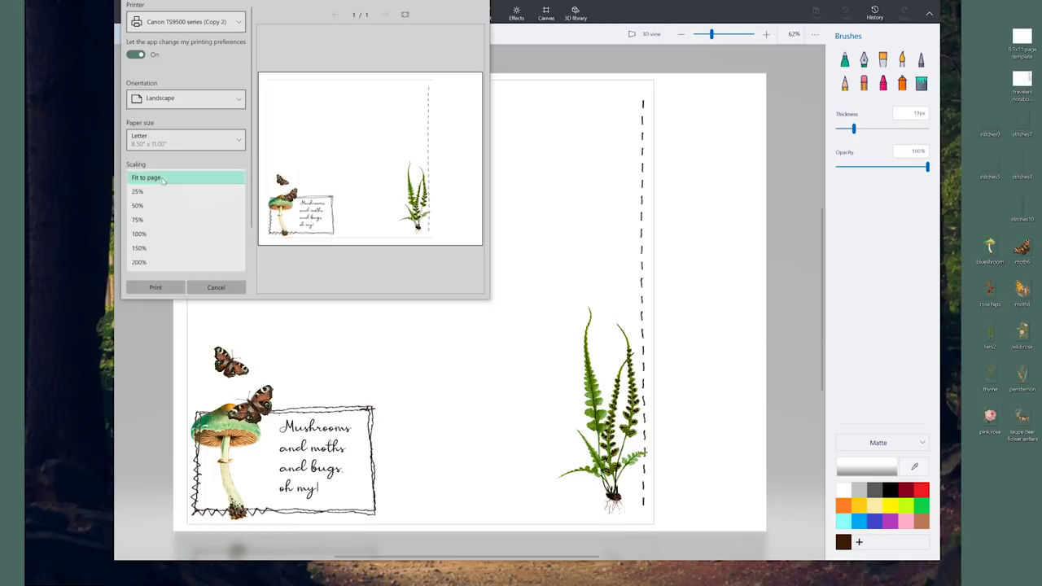
left_click(177, 177)
left_click(173, 211)
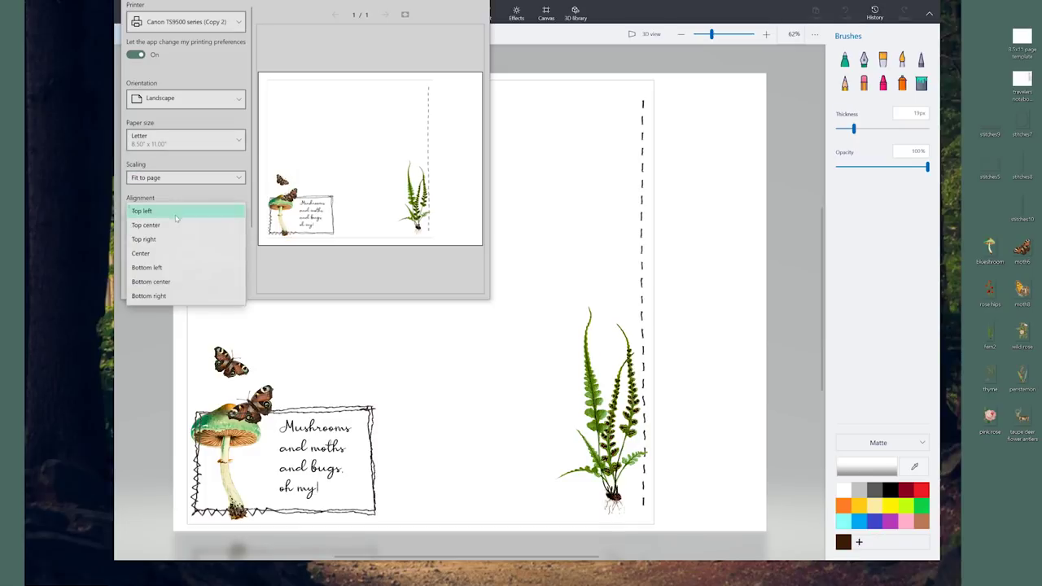
left_click(154, 270)
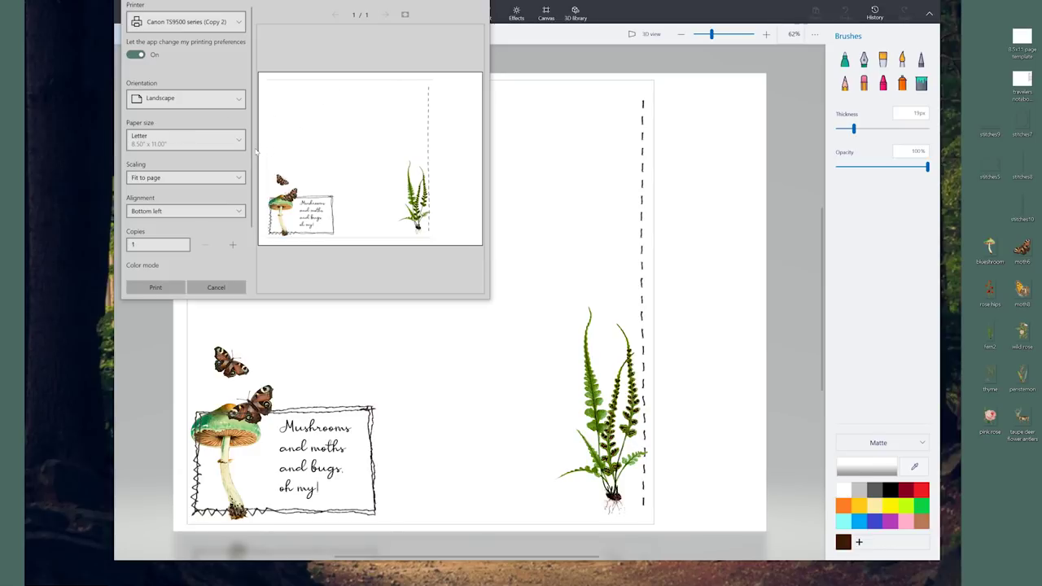
- Check the available paper sizes without changing the selection and choose Color as the color mode
left_click(182, 140)
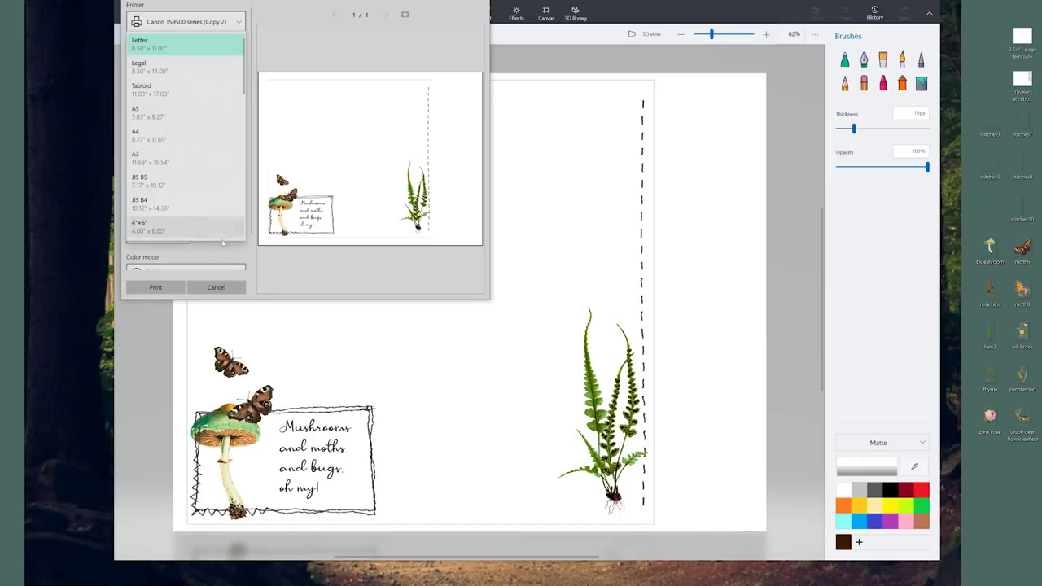
key("Escape")
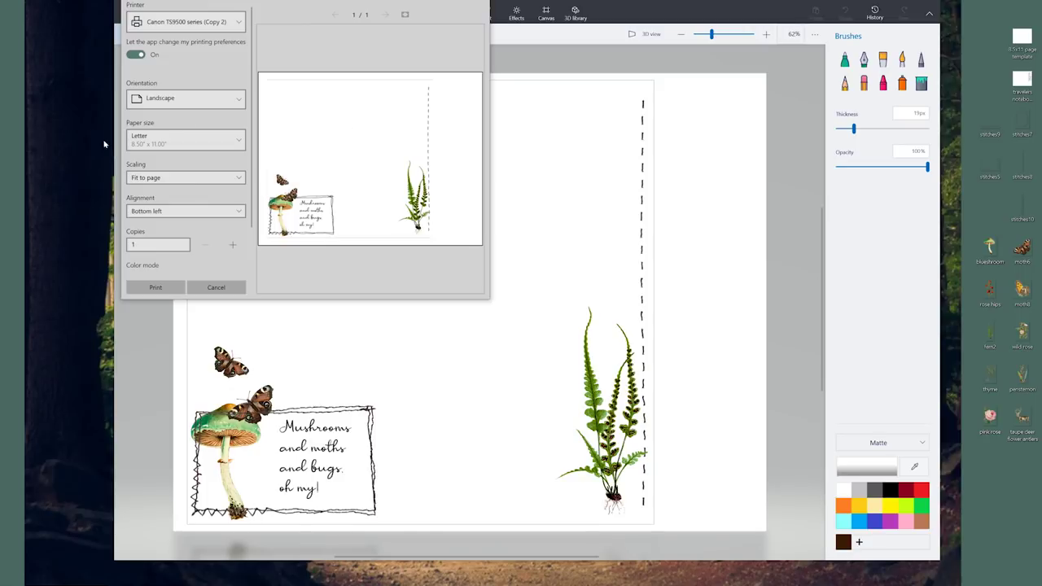
scroll(172, 263, "down", 1)
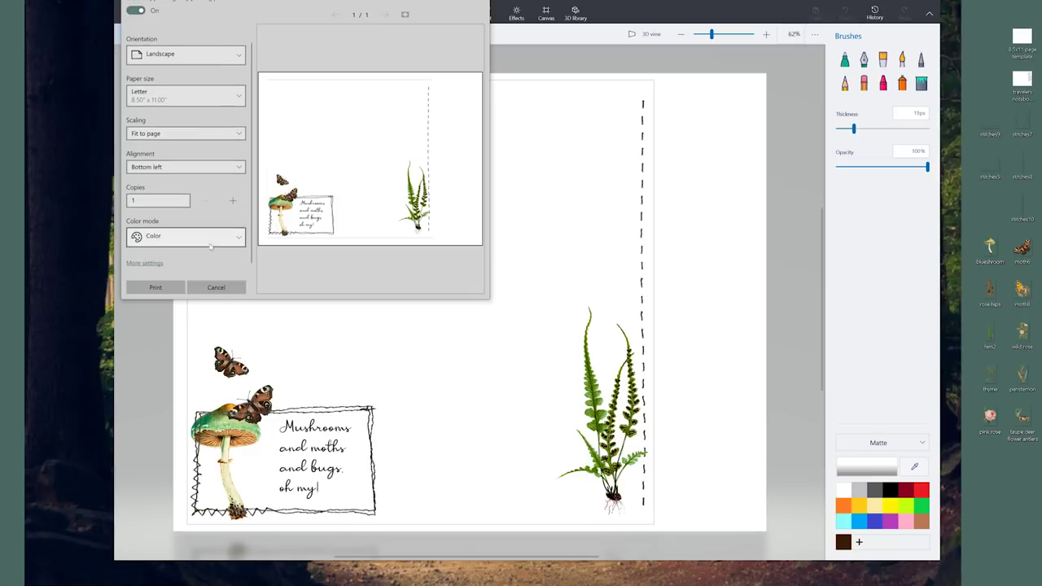
left_click(170, 244)
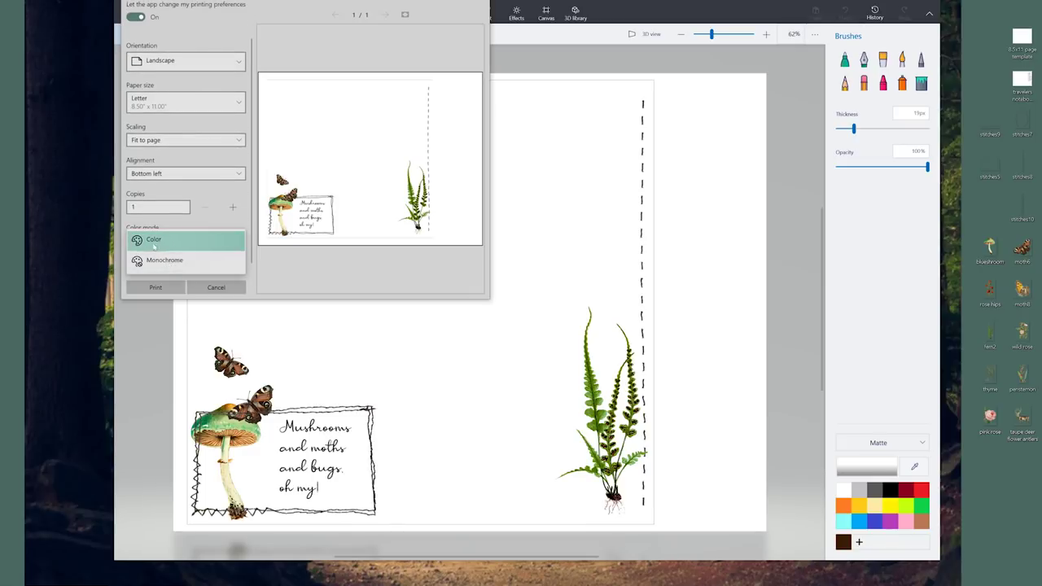
left_click(163, 239)
- Open the additional print settings and look through the available paper types, keeping Plain Paper
scroll(246, 233, "down", 1)
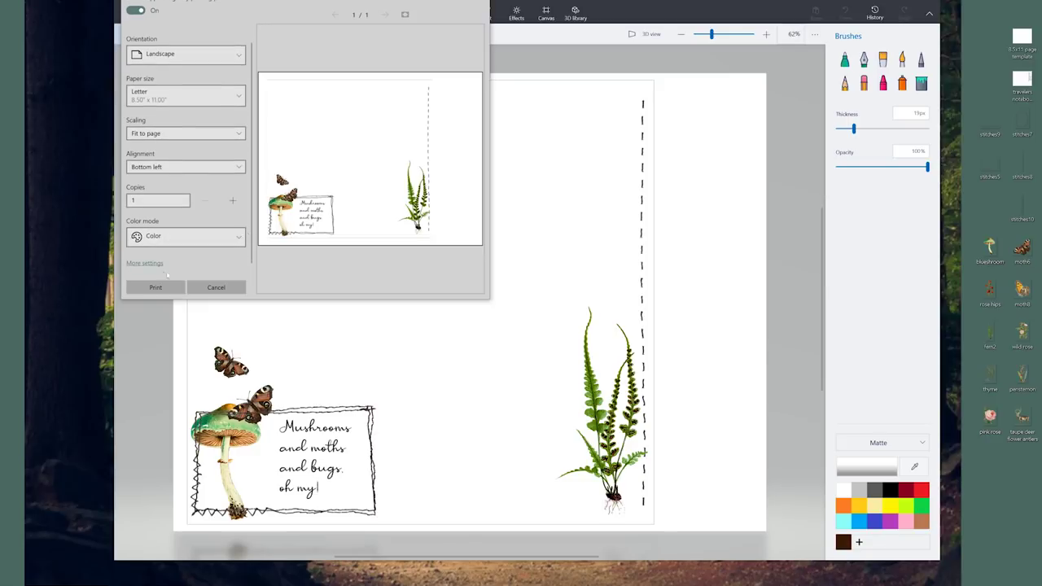
left_click(154, 267)
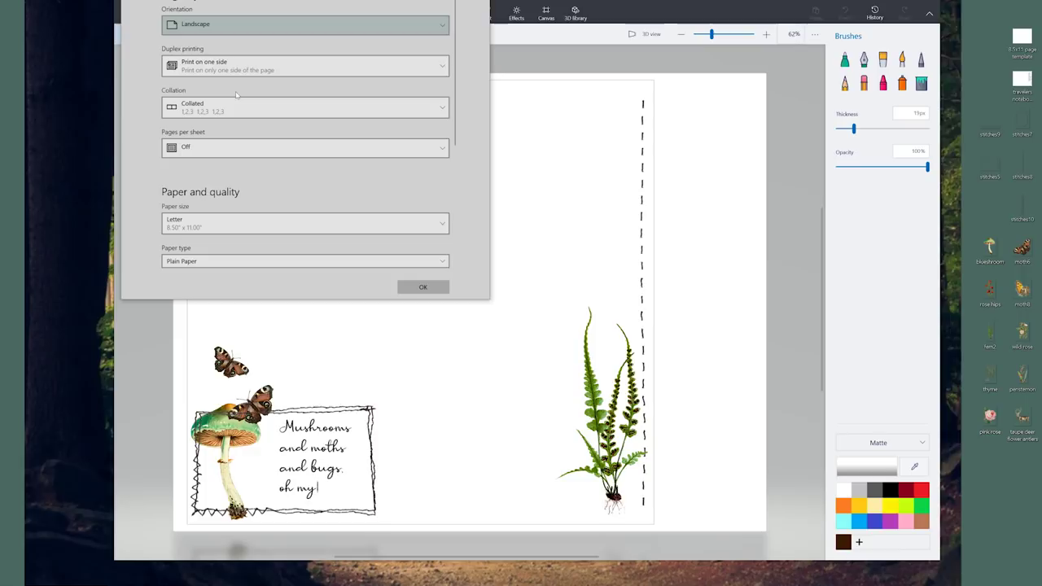
scroll(154, 130, "down", 3)
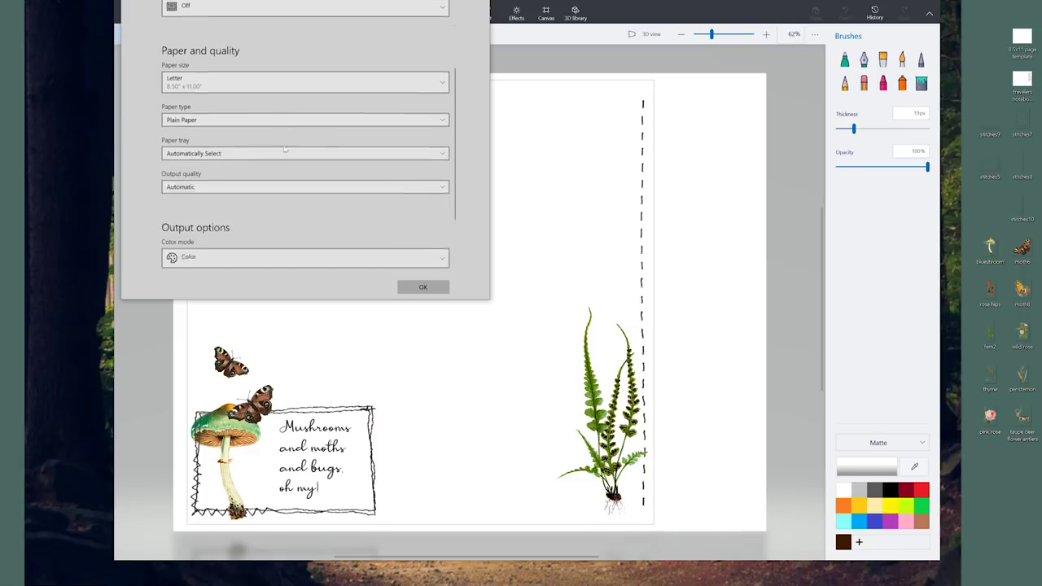
left_click(234, 86)
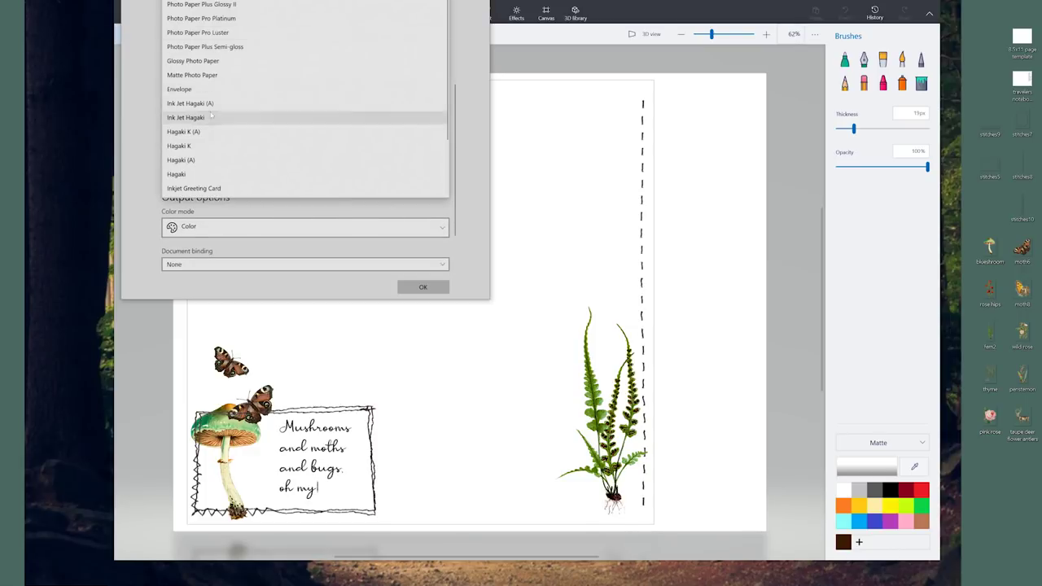
key("Escape")
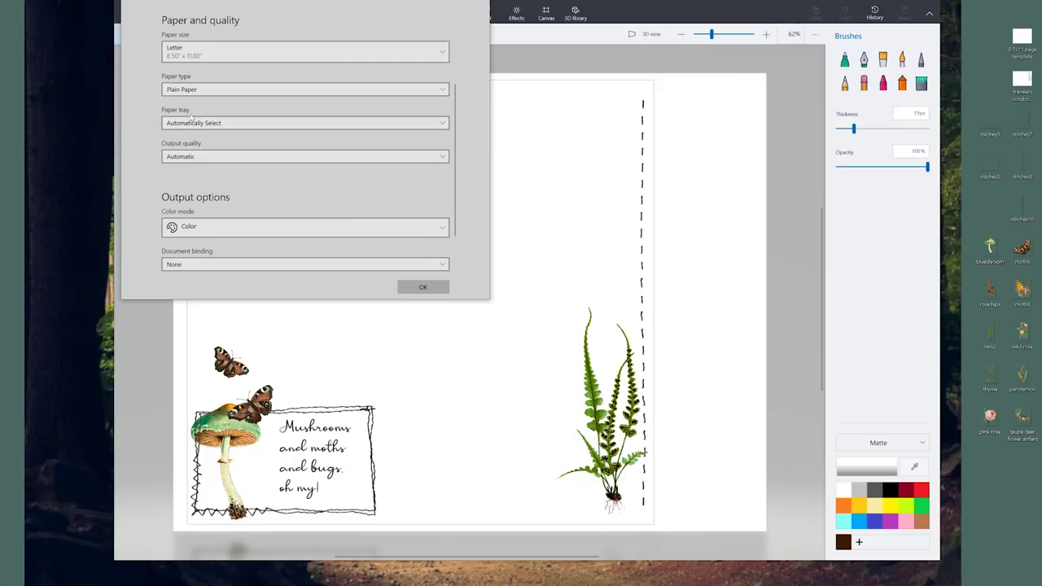
- Set the paper tray to Automatically Select and the output quality to Automatic
left_click(199, 123)
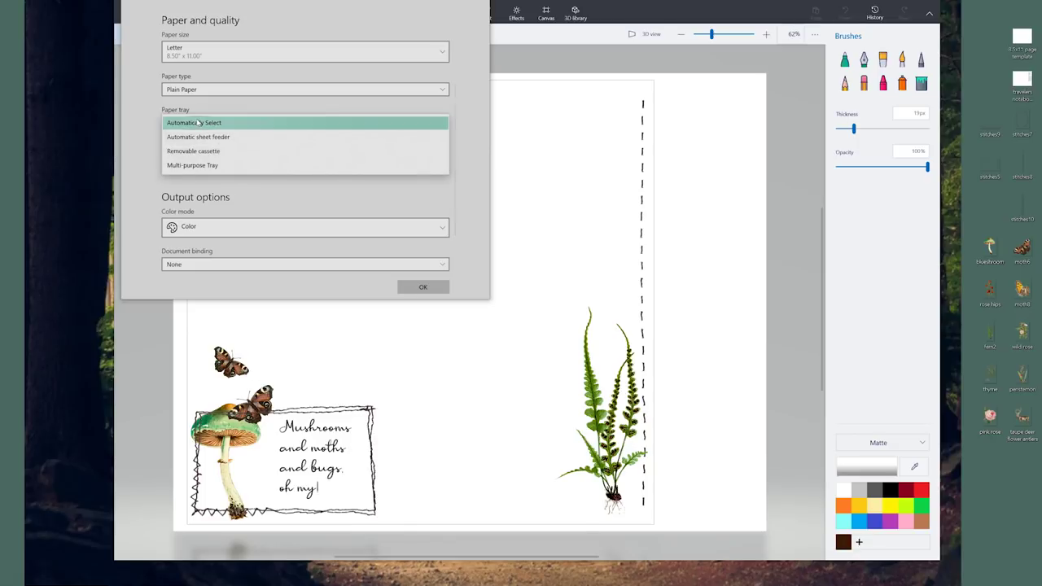
left_click(198, 122)
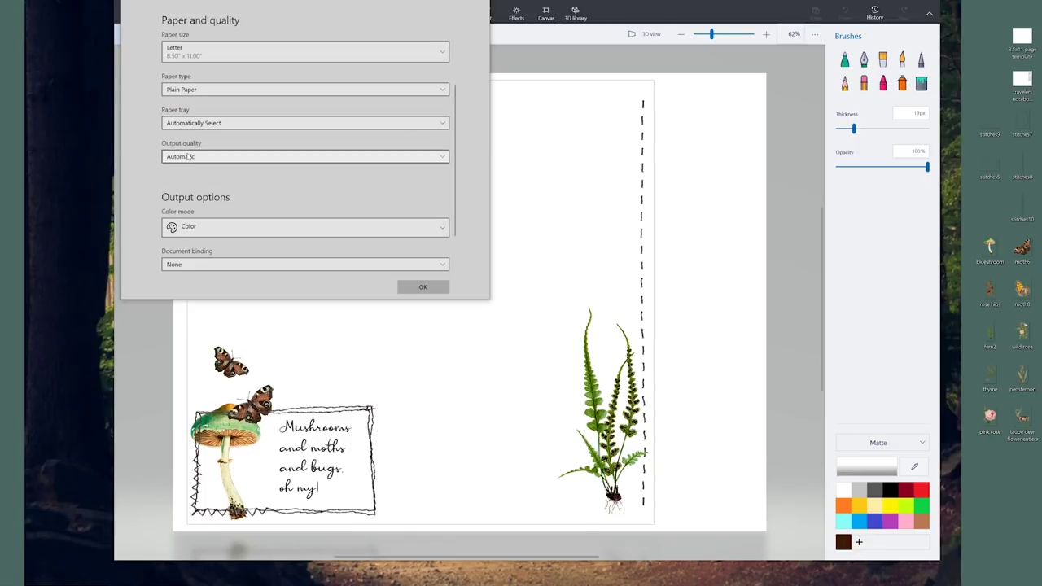
left_click(202, 156)
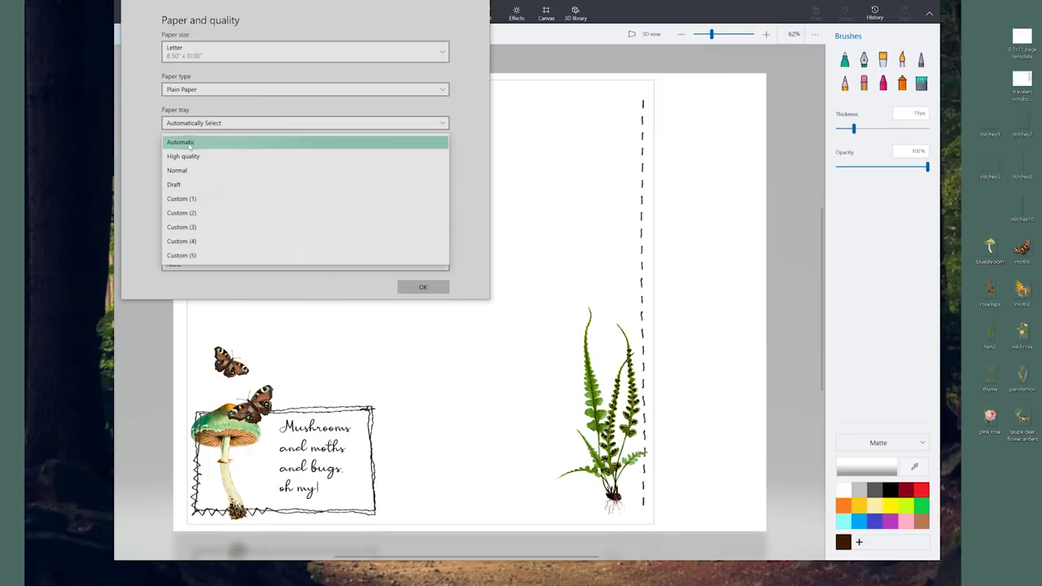
left_click(190, 143)
- Keep borderless printing Off, review the additional print settings and confirm them
scroll(292, 196, "down", 2)
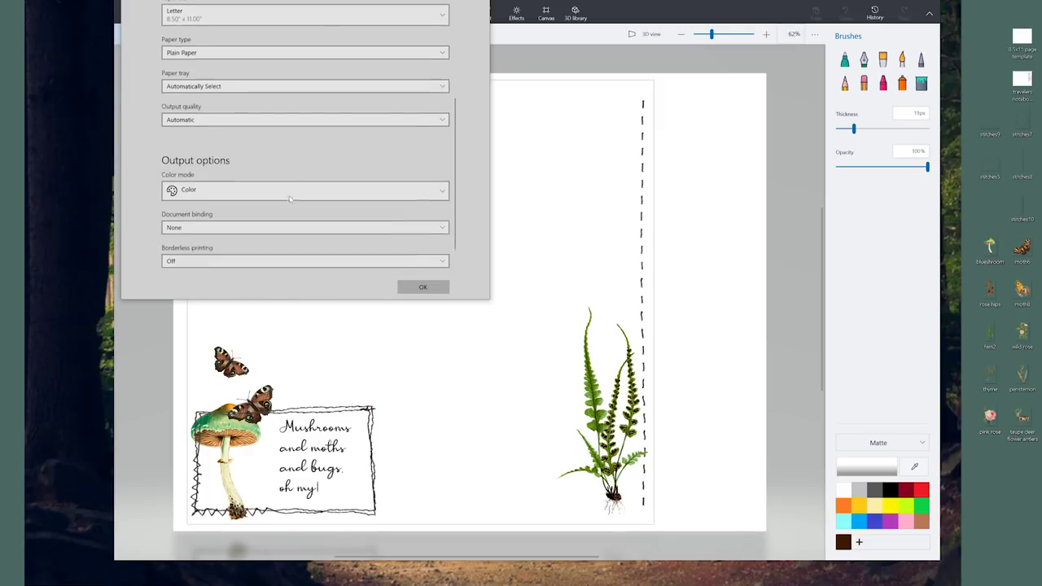
left_click(201, 240)
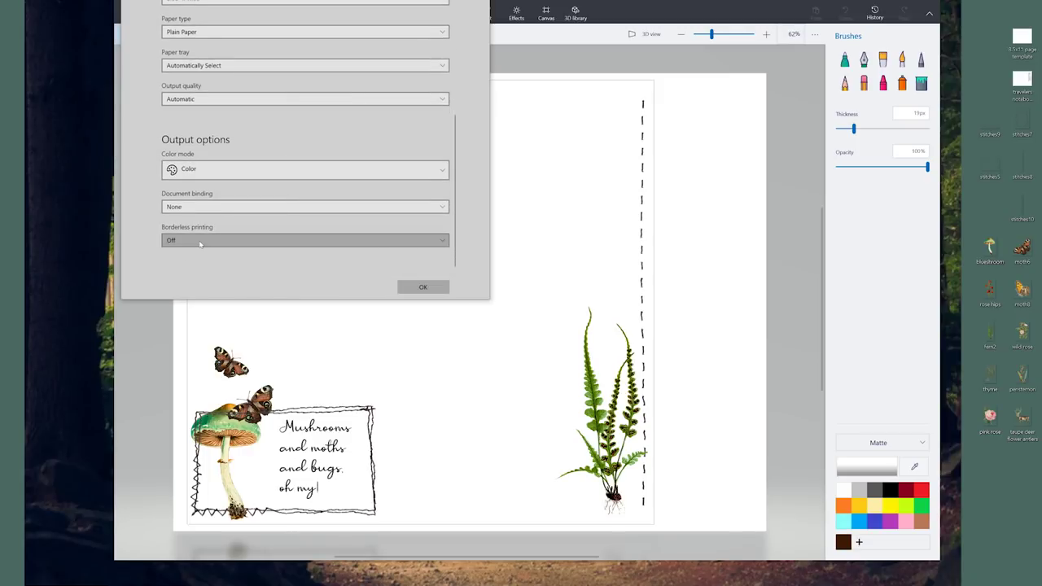
left_click(202, 241)
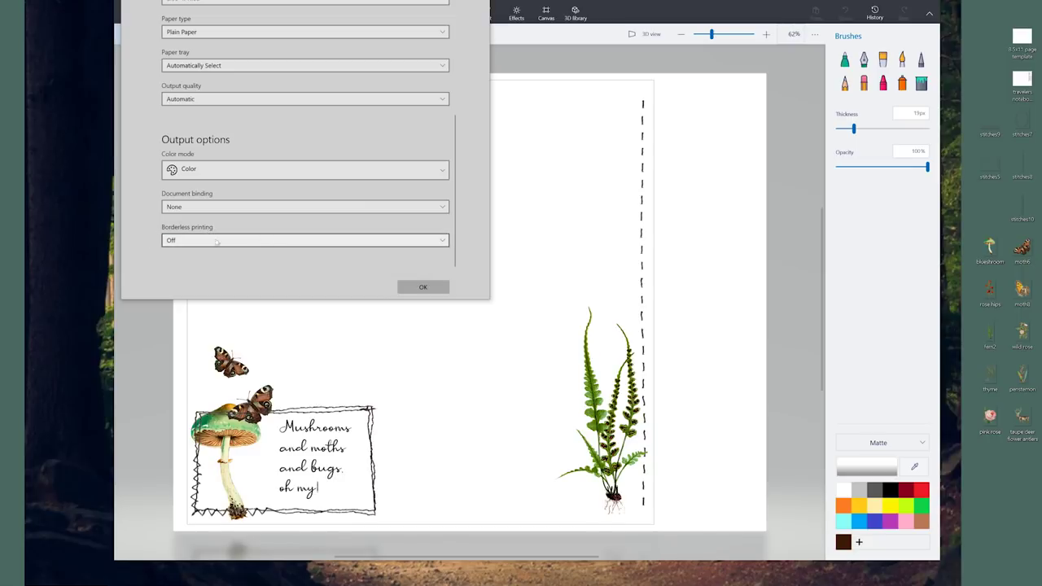
scroll(308, 232, "up", 2)
scroll(308, 231, "up", 1)
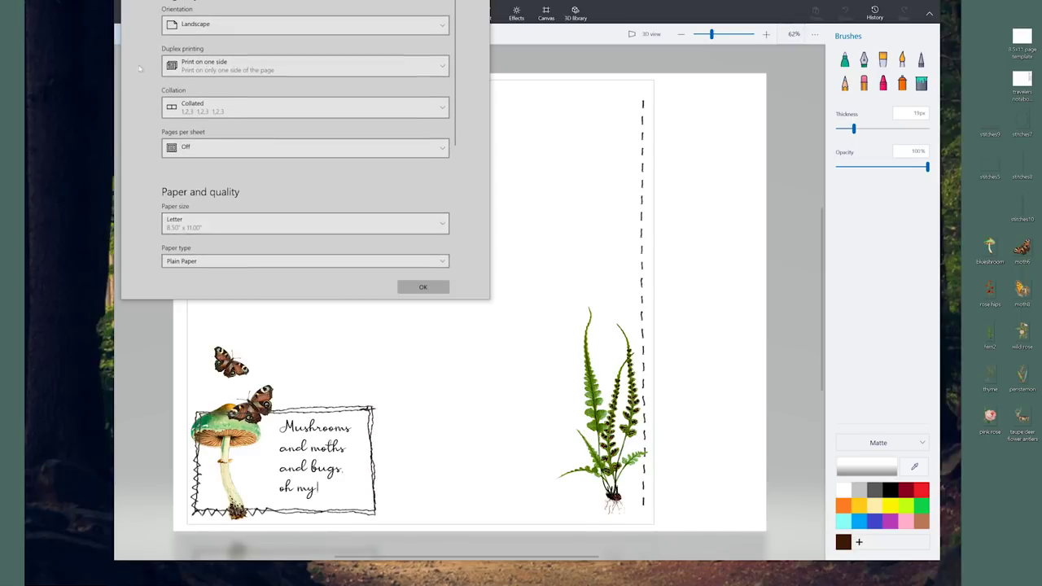
left_click(421, 287)
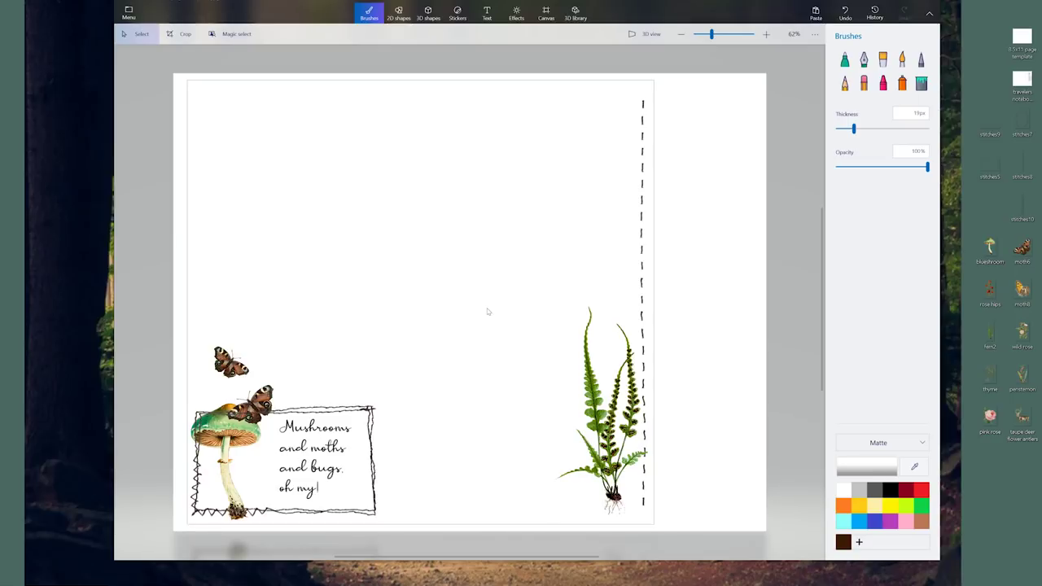
- Go to the desktop and open the 8.5x11 page template image in Paint 3D
key("super+d")
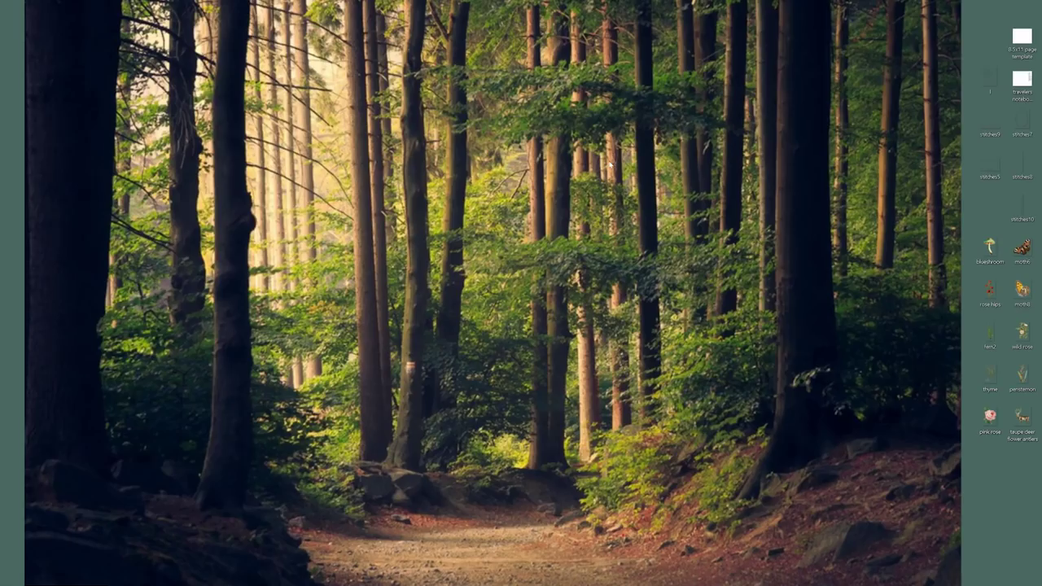
right_click(1018, 52)
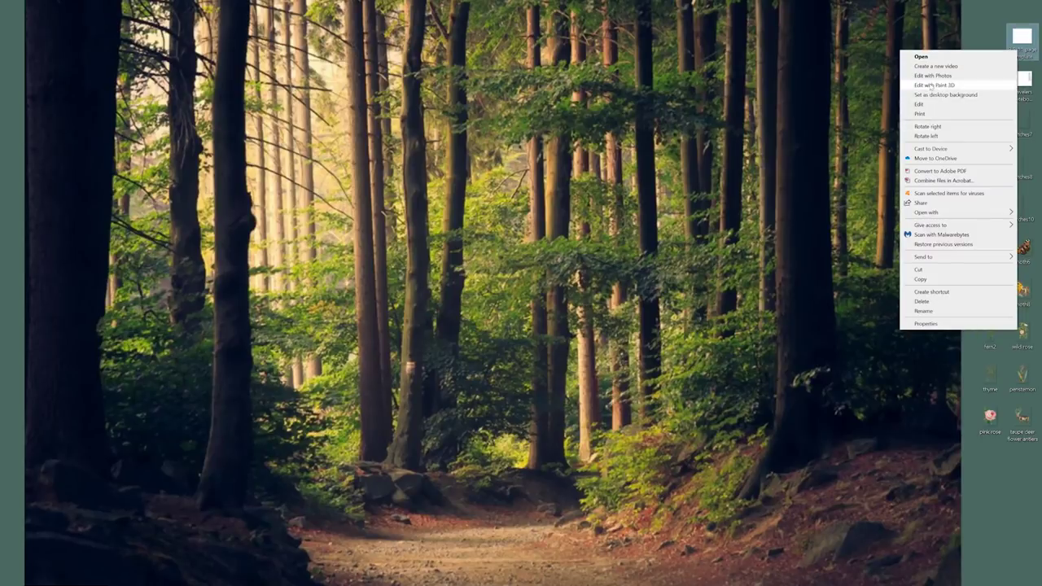
left_click(936, 85)
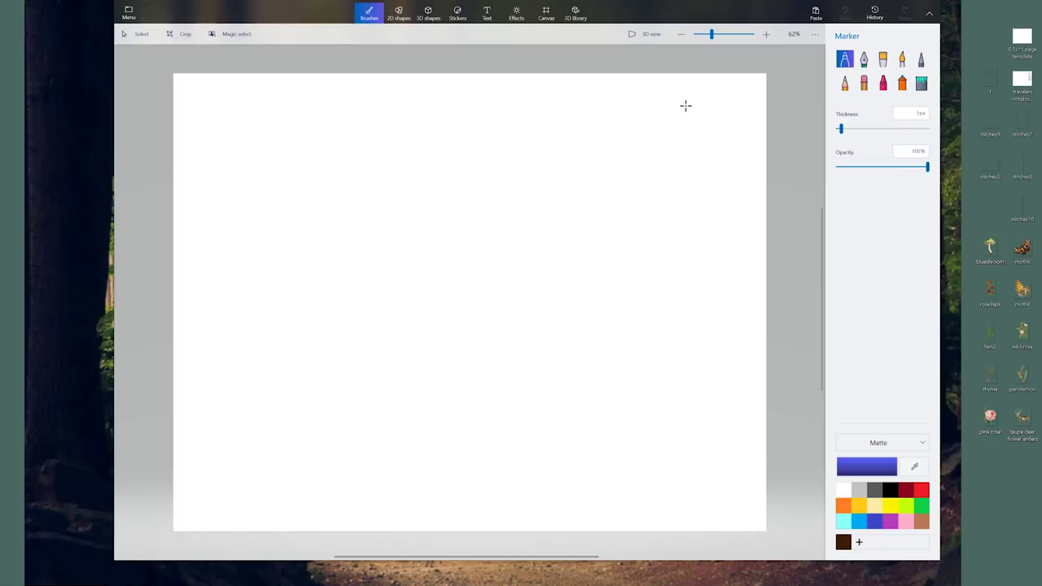
- Insert the handwritten letter image, scale it to about 1666 by 2349 px, and place it on the right half of the page
left_click_drag(992, 81, 684, 196)
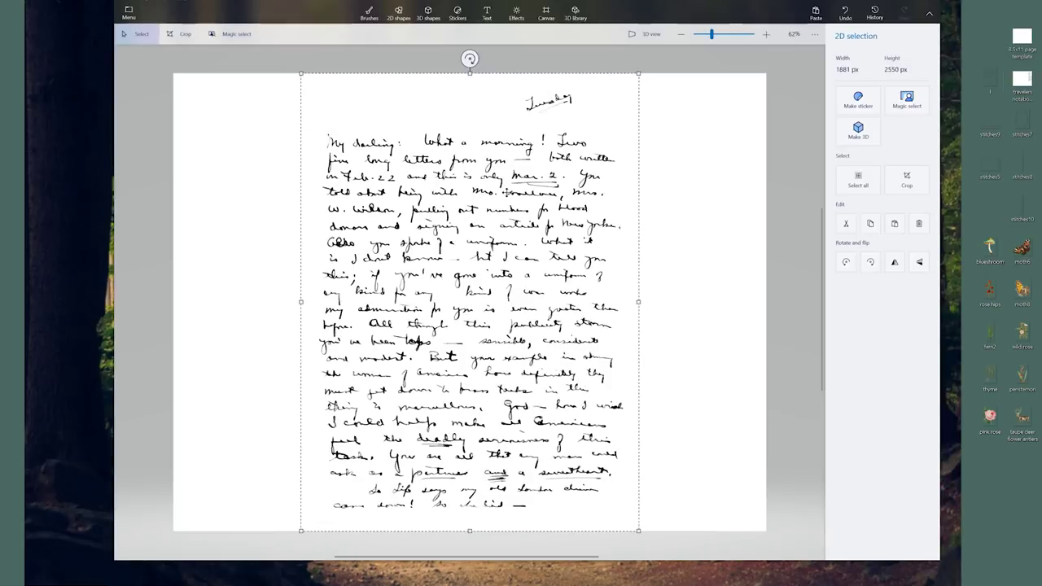
left_click_drag(432, 162, 562, 167)
left_click_drag(430, 79, 480, 138)
mouse_move(593, 227)
left_mouse_down()
mouse_move(591, 195)
mouse_move(588, 227)
left_mouse_up()
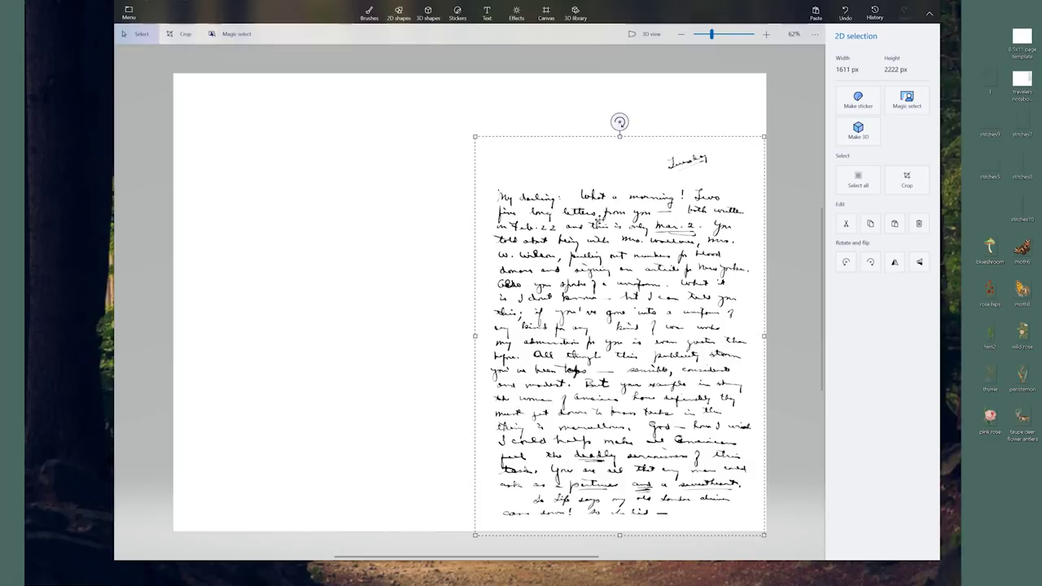
left_click_drag(476, 138, 464, 112)
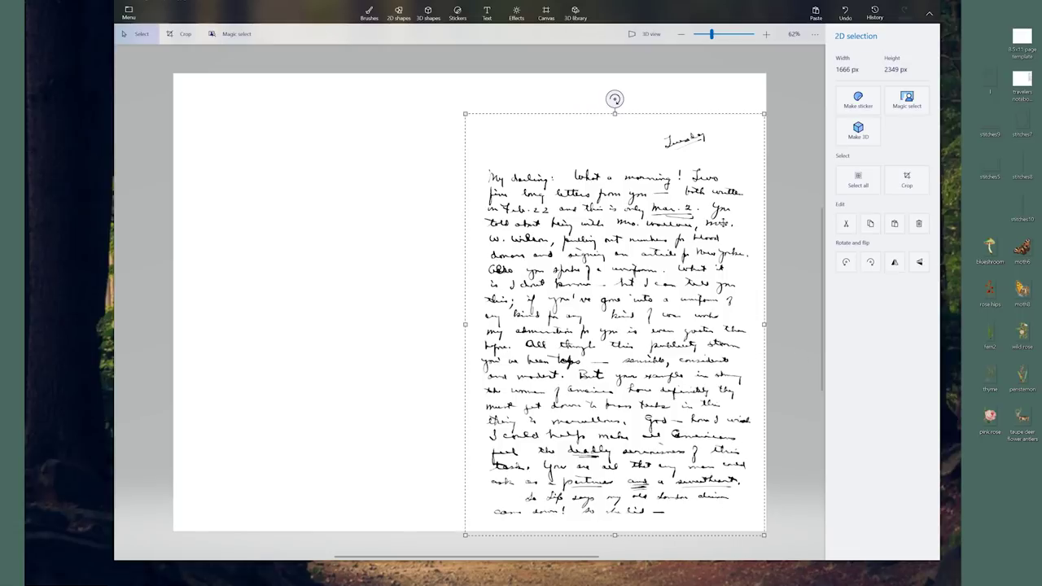
- Commit the letter to the page and set up a white Marker with 100 px thickness and 50% opacity
key("b")
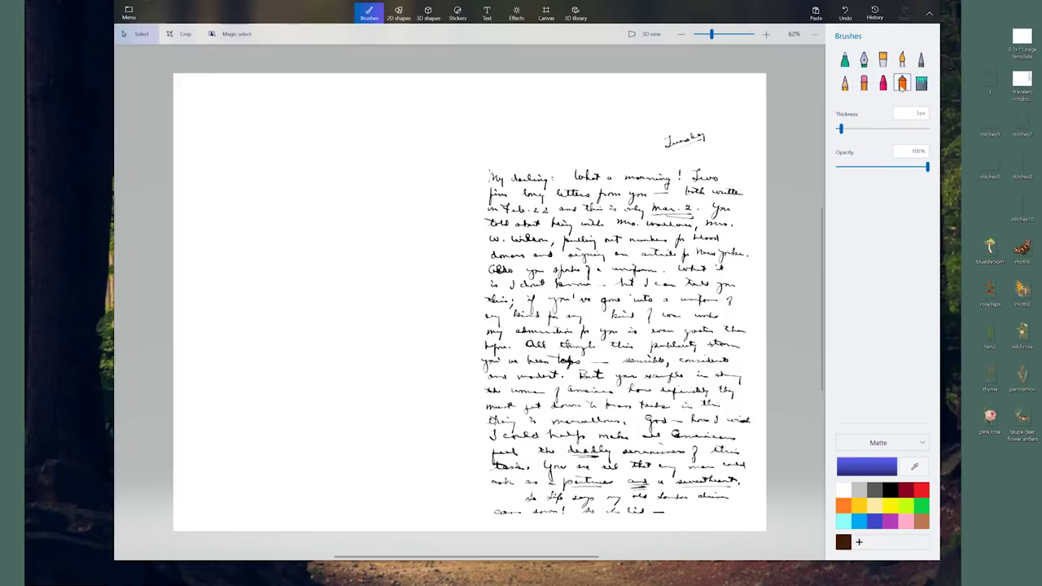
left_click(902, 84)
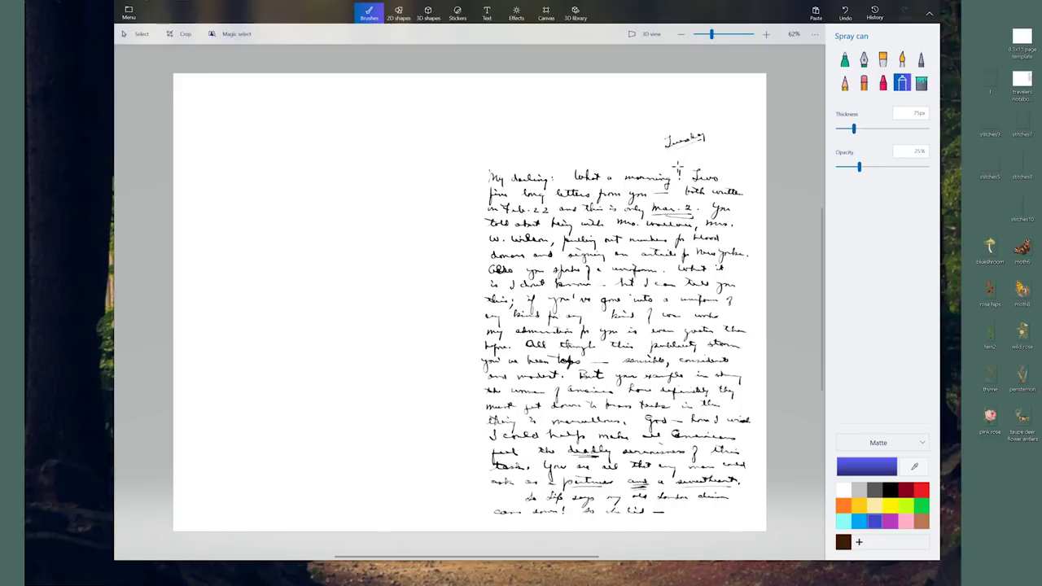
left_click(844, 60)
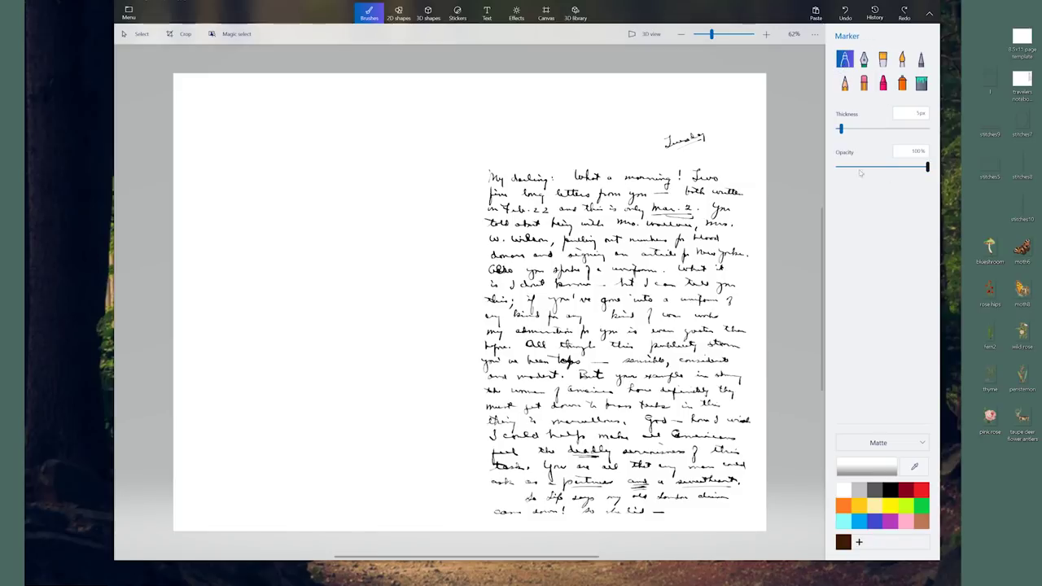
left_click_drag(840, 129, 969, 135)
left_click_drag(926, 168, 879, 170)
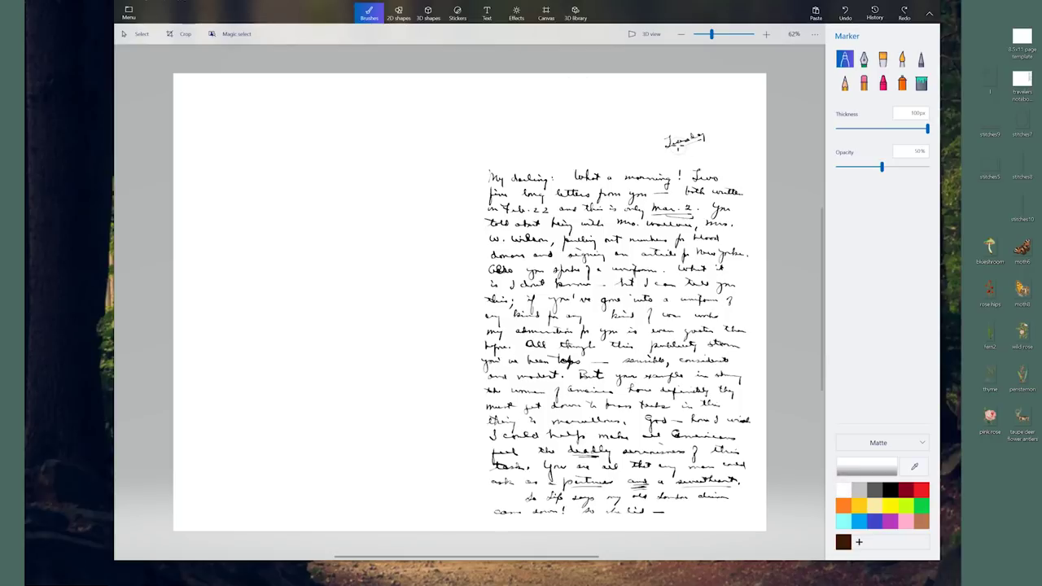
- Brush over the whole handwritten letter with the white Marker to fade it, and undo the last stroke
mouse_move(655, 146)
left_mouse_down()
mouse_move(713, 131)
mouse_move(689, 144)
left_mouse_up()
mouse_move(486, 178)
left_mouse_down()
mouse_move(704, 177)
mouse_move(737, 191)
mouse_move(482, 195)
mouse_move(584, 210)
mouse_move(711, 201)
mouse_move(618, 237)
left_mouse_up()
mouse_move(698, 238)
left_mouse_down()
mouse_move(493, 255)
mouse_move(744, 260)
mouse_move(514, 282)
mouse_move(571, 298)
mouse_move(737, 291)
mouse_move(480, 311)
mouse_move(618, 330)
mouse_move(612, 346)
mouse_move(482, 357)
mouse_move(698, 338)
mouse_move(659, 360)
mouse_move(461, 364)
mouse_move(683, 378)
mouse_move(470, 397)
mouse_move(749, 406)
mouse_move(467, 421)
mouse_move(745, 423)
mouse_move(479, 442)
mouse_move(700, 453)
mouse_move(521, 470)
mouse_move(713, 478)
mouse_move(520, 505)
mouse_move(655, 511)
left_mouse_up()
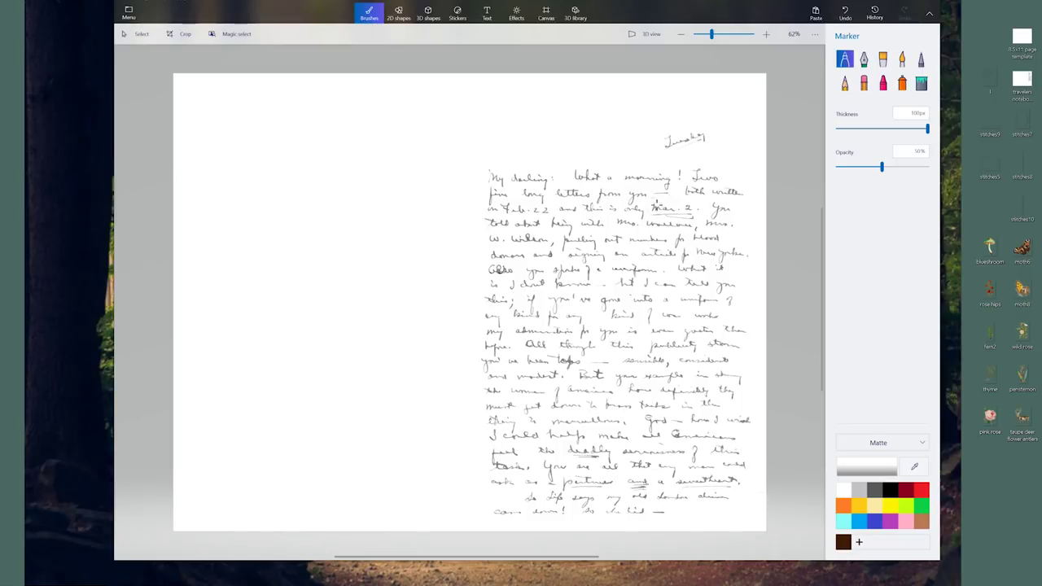
key("ctrl+z")
- Set the Marker's opacity to 25% and brush over the letter again to lighten the handwriting further
left_click_drag(880, 166, 850, 169)
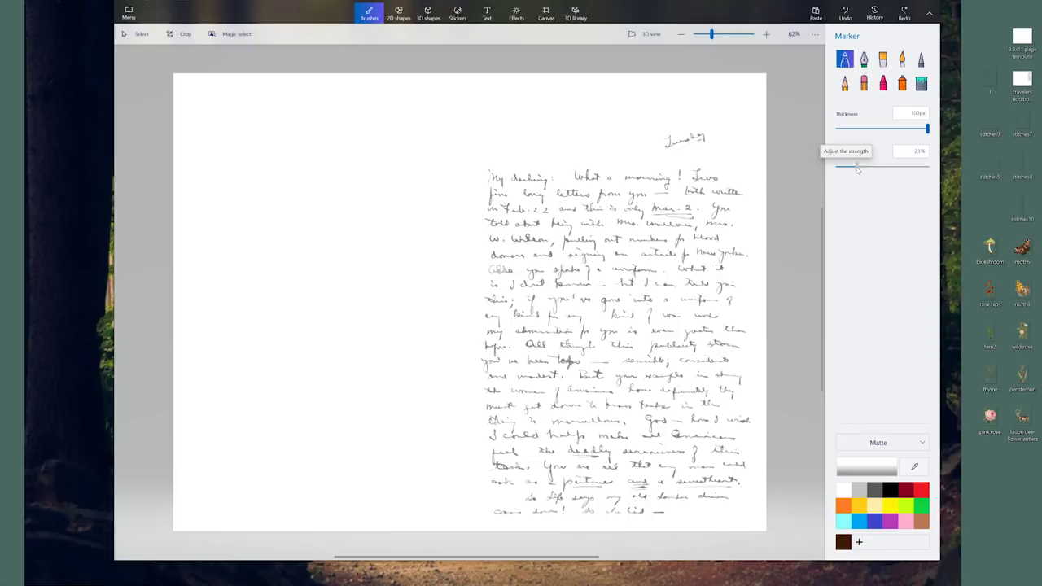
left_click_drag(858, 168, 858, 168)
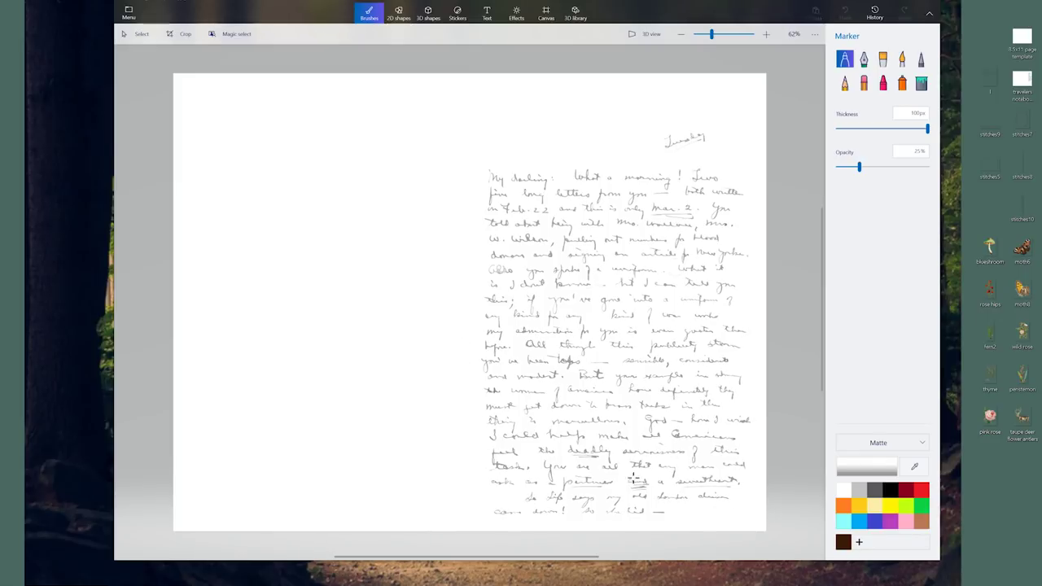
left_click(662, 512)
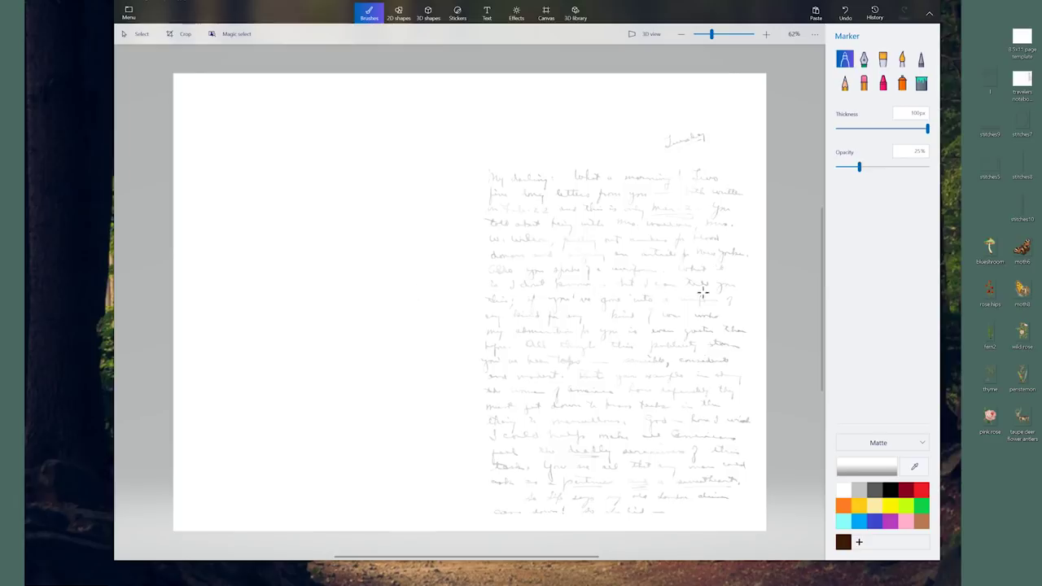
- Insert the rose hips image, scale it to about 903 by 1393 px, and place it over the letter's lower right corner
left_click_drag(989, 289, 598, 302)
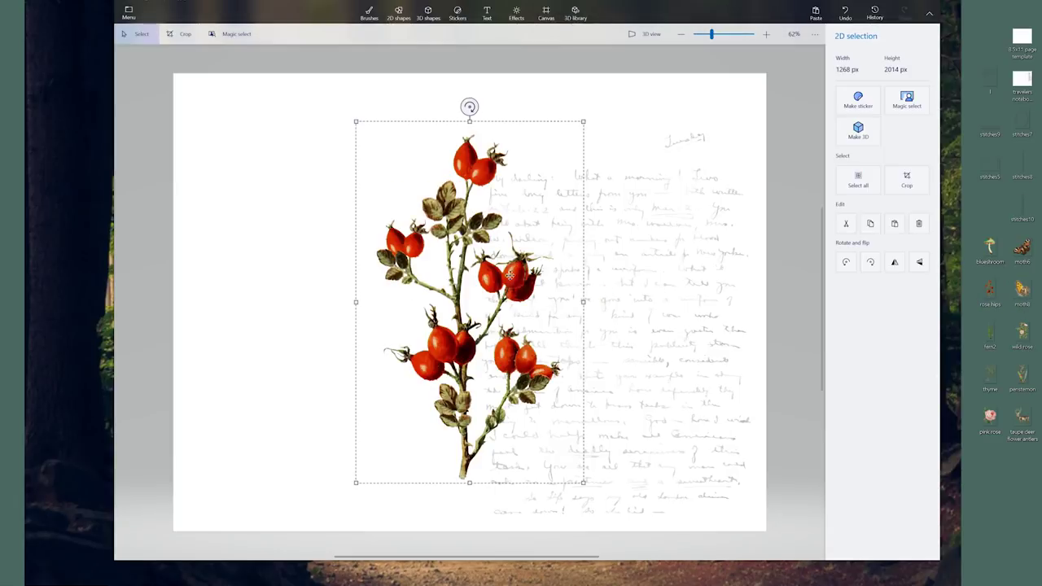
left_click_drag(513, 274, 696, 313)
left_click_drag(542, 162, 608, 275)
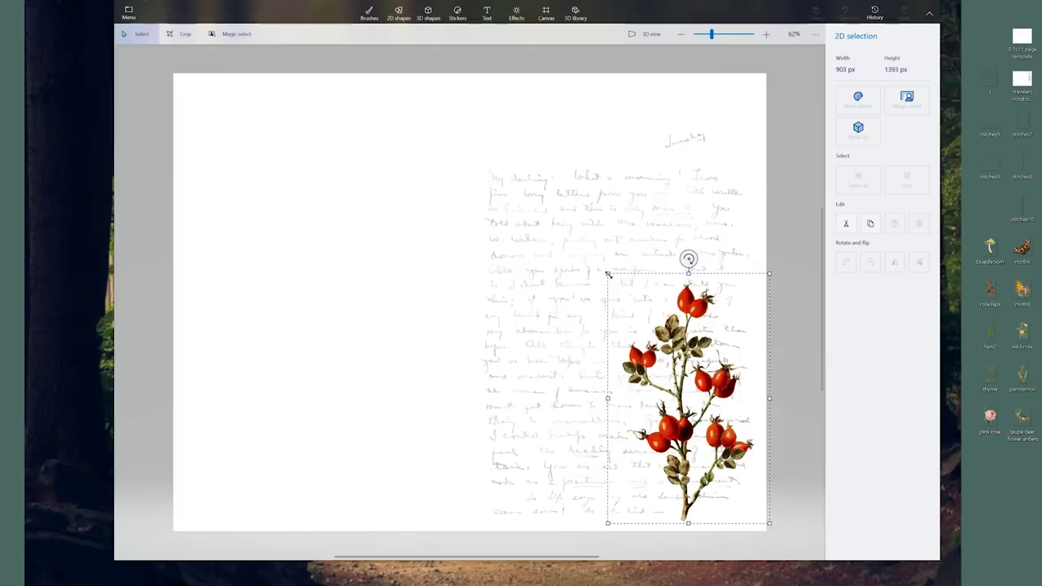
left_click(792, 235)
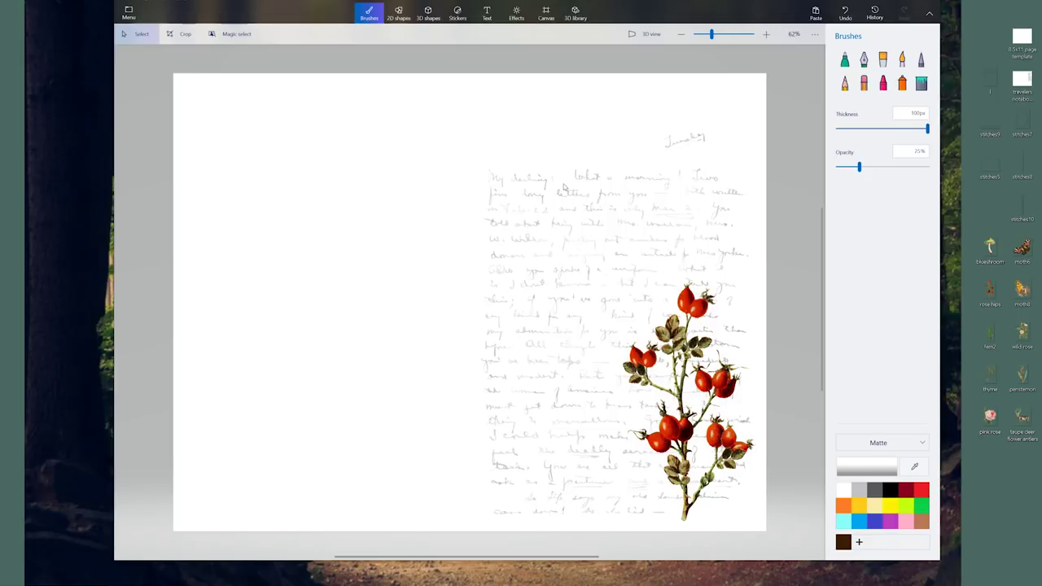
- Undo the last Spray can stroke, and try fading the rose hips with the white Marker at 36% opacity before undoing that too
left_click(845, 11)
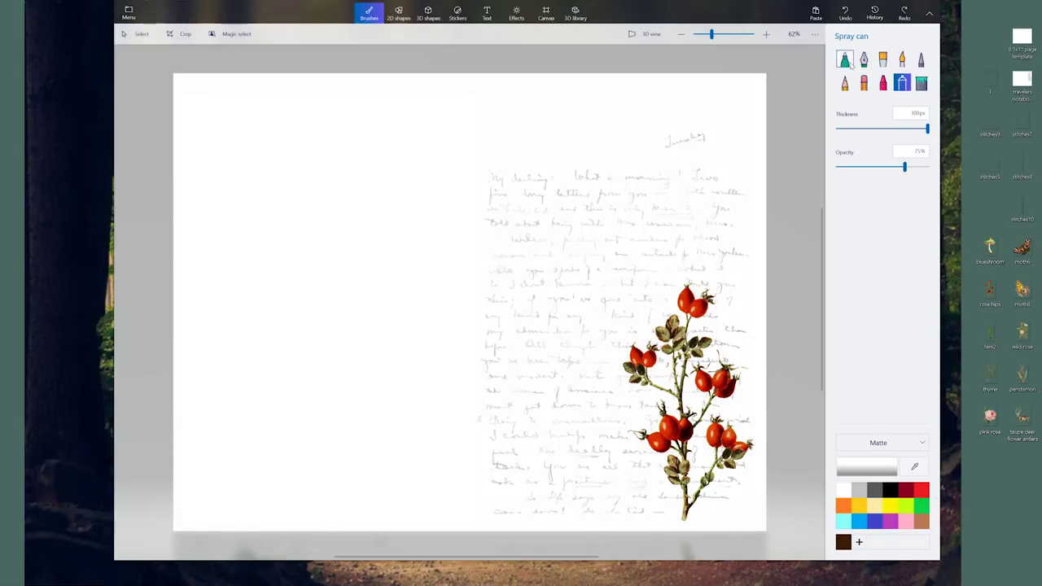
left_click(845, 60)
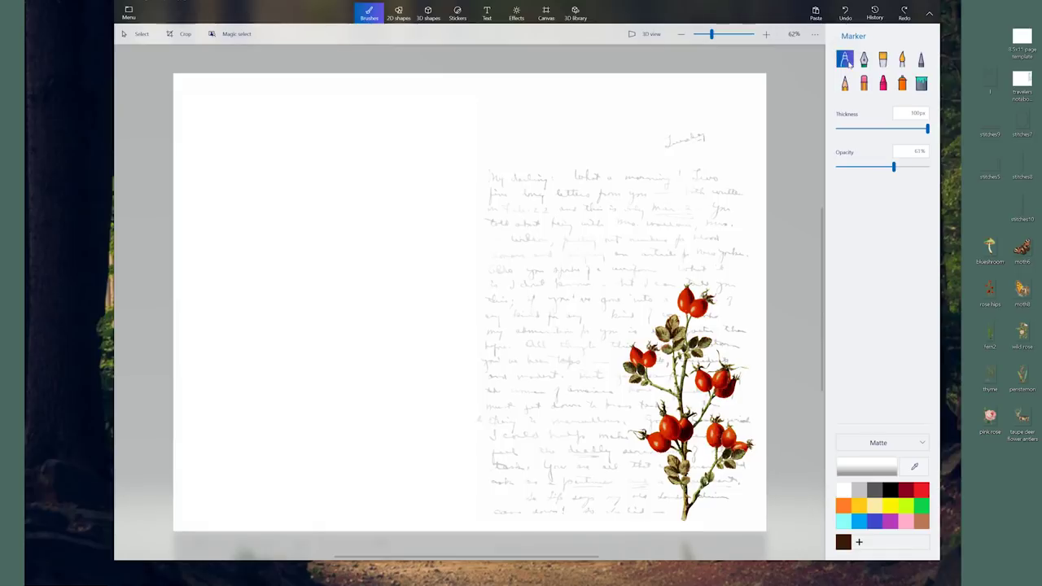
left_click_drag(893, 166, 868, 167)
mouse_move(684, 298)
left_mouse_down()
mouse_move(702, 301)
mouse_move(656, 326)
mouse_move(643, 348)
mouse_move(683, 358)
mouse_move(639, 381)
mouse_move(747, 367)
mouse_move(616, 422)
mouse_move(763, 388)
mouse_move(651, 443)
mouse_move(736, 431)
mouse_move(639, 469)
mouse_move(744, 446)
mouse_move(688, 484)
mouse_move(720, 496)
mouse_move(672, 523)
mouse_move(740, 477)
left_mouse_up()
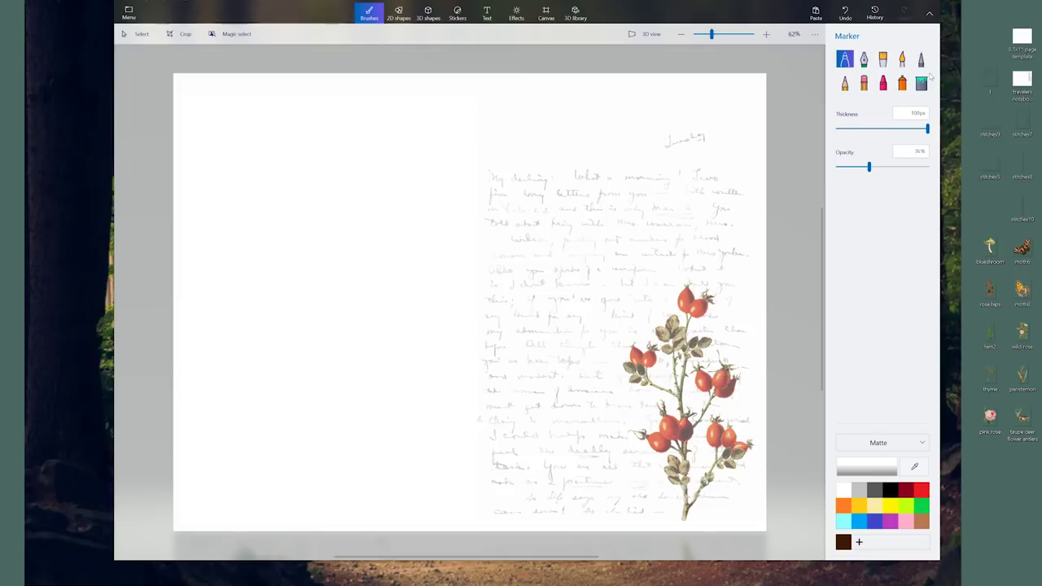
left_click(845, 13)
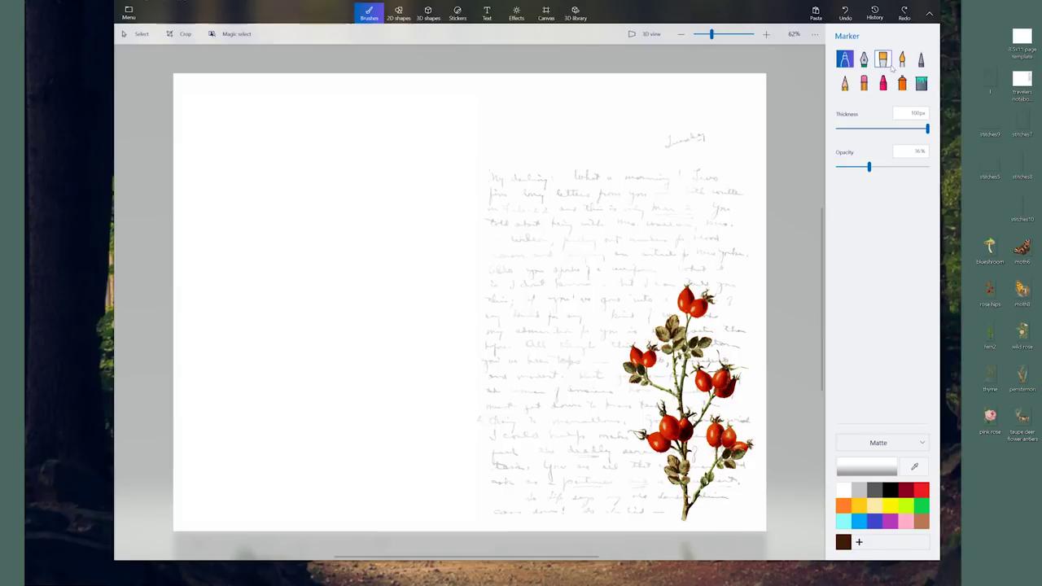
- Try the Eraser near the letter's date, switch to the Calligraphy pen, and undo the trial strokes
left_click(864, 82)
mouse_move(740, 152)
left_mouse_down()
mouse_move(683, 138)
mouse_move(722, 205)
mouse_move(693, 179)
left_mouse_up()
left_click(864, 59)
key("ctrl+z")
key("ctrl+z")
key("ctrl+z")
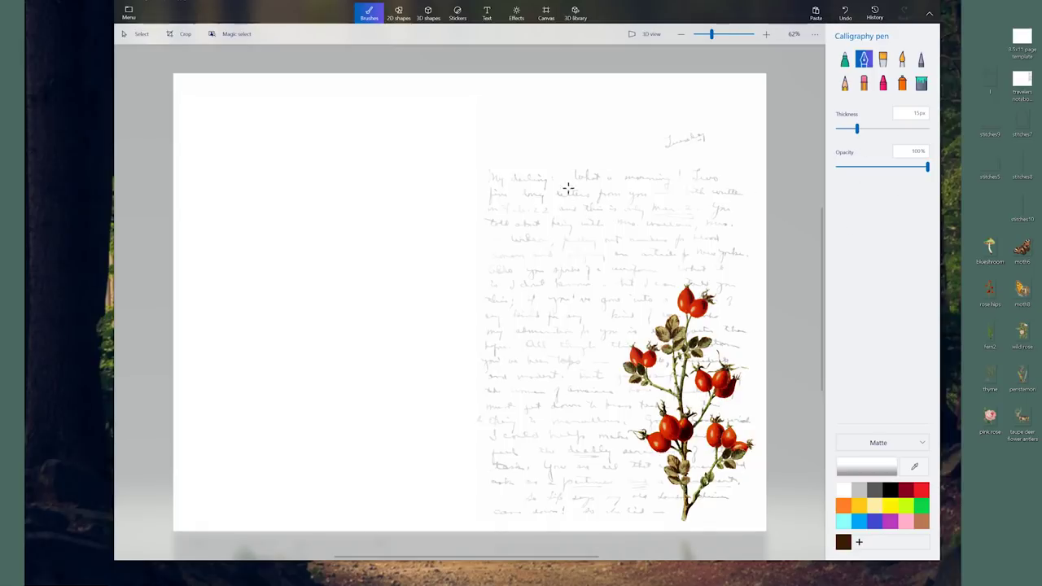
- Set the Calligraphy pen's colour to black, try a large looping curve across the letter, and undo it
left_click(892, 494)
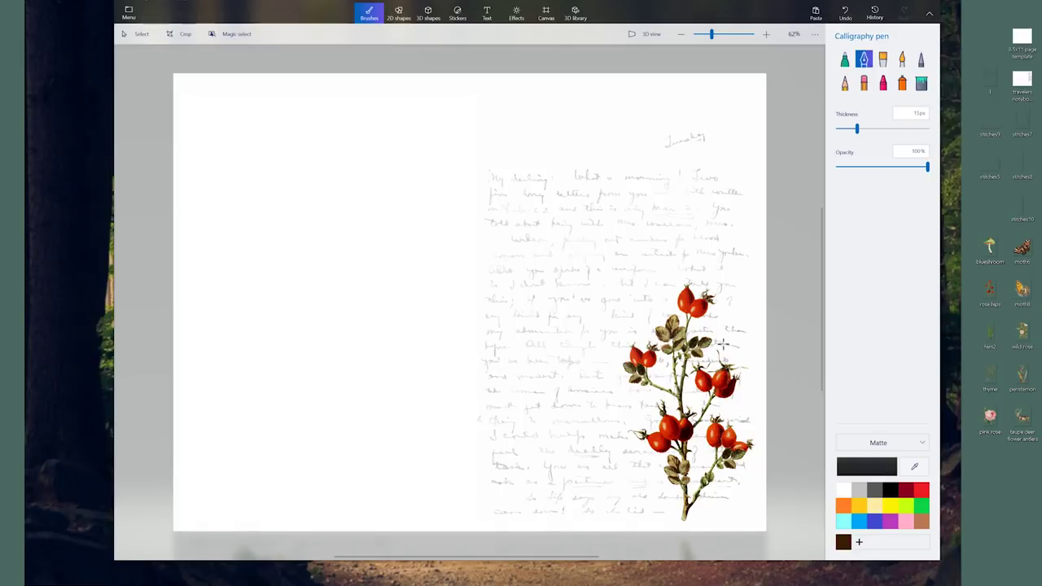
mouse_move(478, 257)
left_mouse_down()
mouse_move(507, 306)
mouse_move(655, 302)
left_mouse_up()
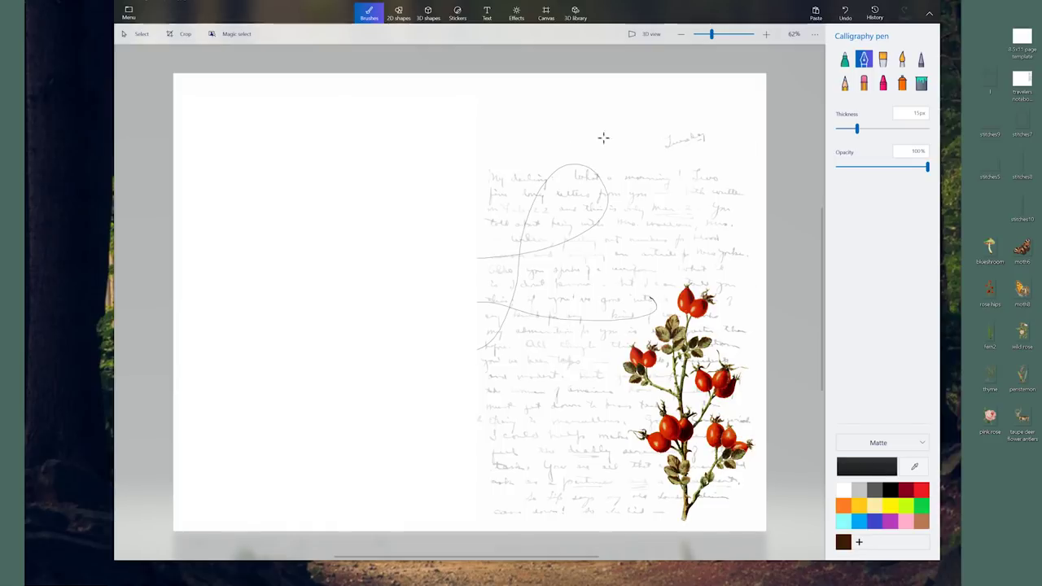
left_click(840, 16)
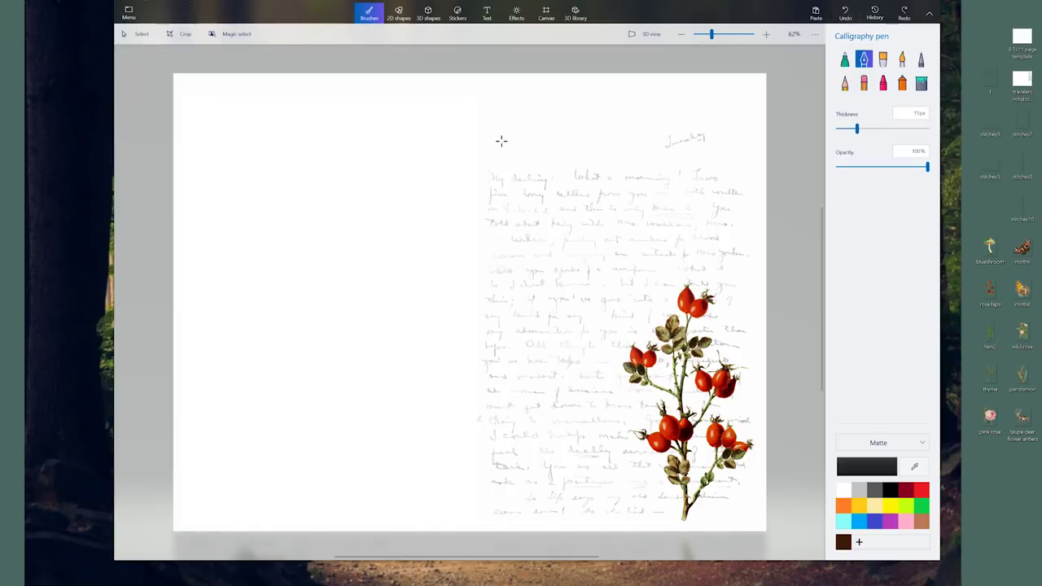
- Set the Calligraphy pen's thickness to 20 px, try three flourishes over the top of the letter, and undo them
left_click_drag(856, 129, 872, 132)
mouse_move(485, 142)
left_mouse_down()
mouse_move(513, 149)
mouse_move(554, 114)
mouse_move(518, 197)
left_mouse_up()
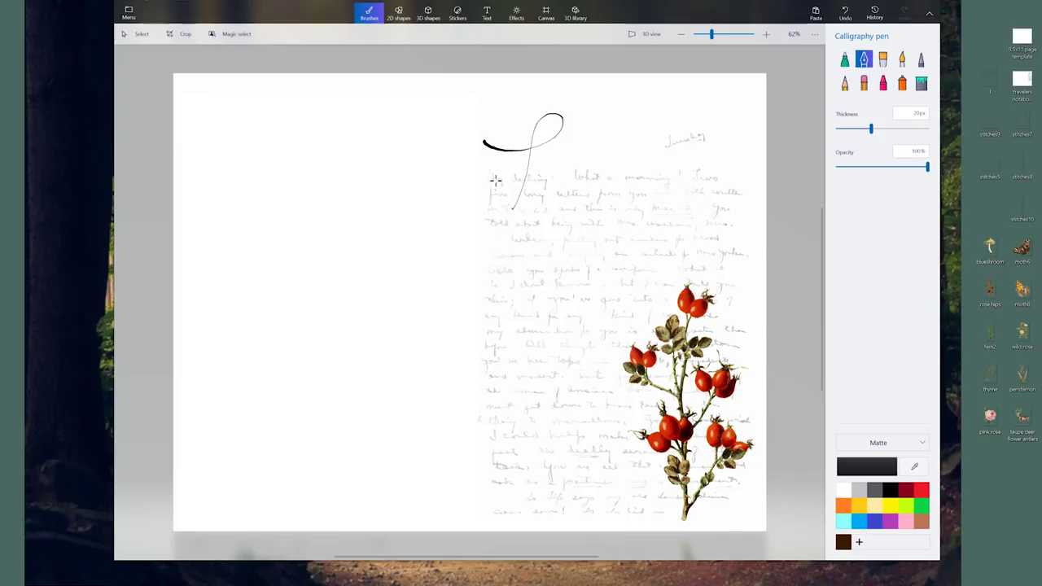
left_click_drag(491, 179, 646, 163)
mouse_move(555, 158)
left_mouse_down()
mouse_move(616, 158)
mouse_move(671, 178)
left_mouse_up()
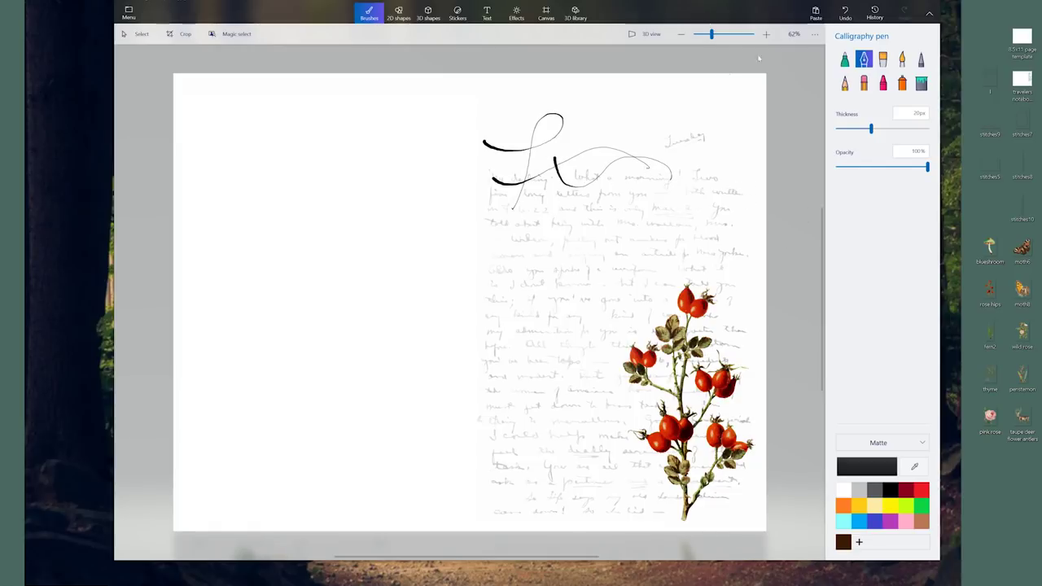
left_click(846, 14)
left_click(846, 14)
left_click(846, 14)
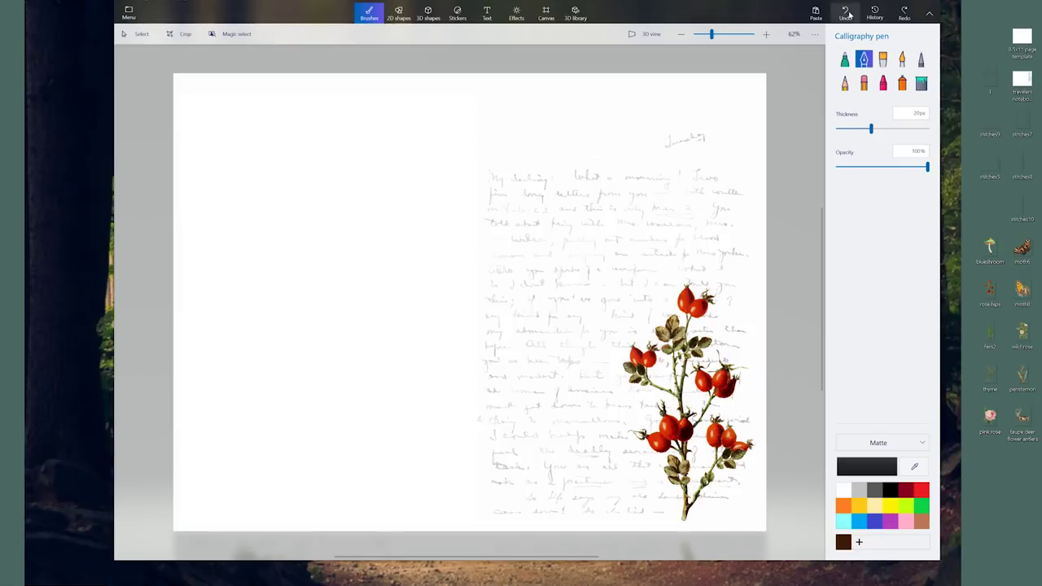
- Draw black calligraphic flourishes over the lower part of the letter beside the rose hips stem
mouse_move(498, 499)
left_mouse_down()
mouse_move(533, 467)
mouse_move(550, 492)
mouse_move(590, 379)
left_mouse_up()
mouse_move(537, 447)
left_mouse_down()
mouse_move(554, 488)
mouse_move(551, 470)
mouse_move(582, 439)
mouse_move(586, 464)
mouse_move(564, 479)
mouse_move(632, 489)
left_mouse_up()
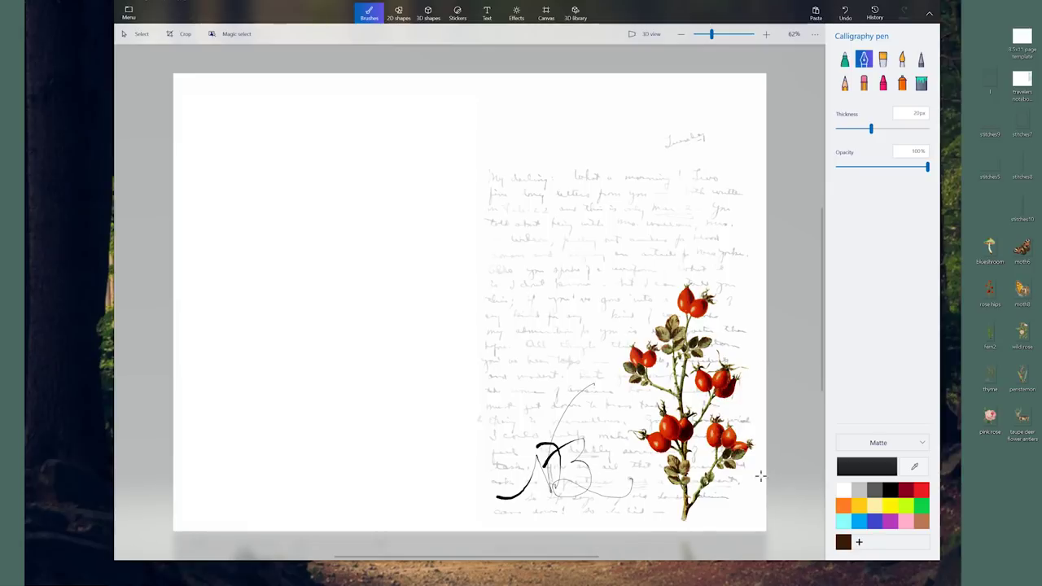